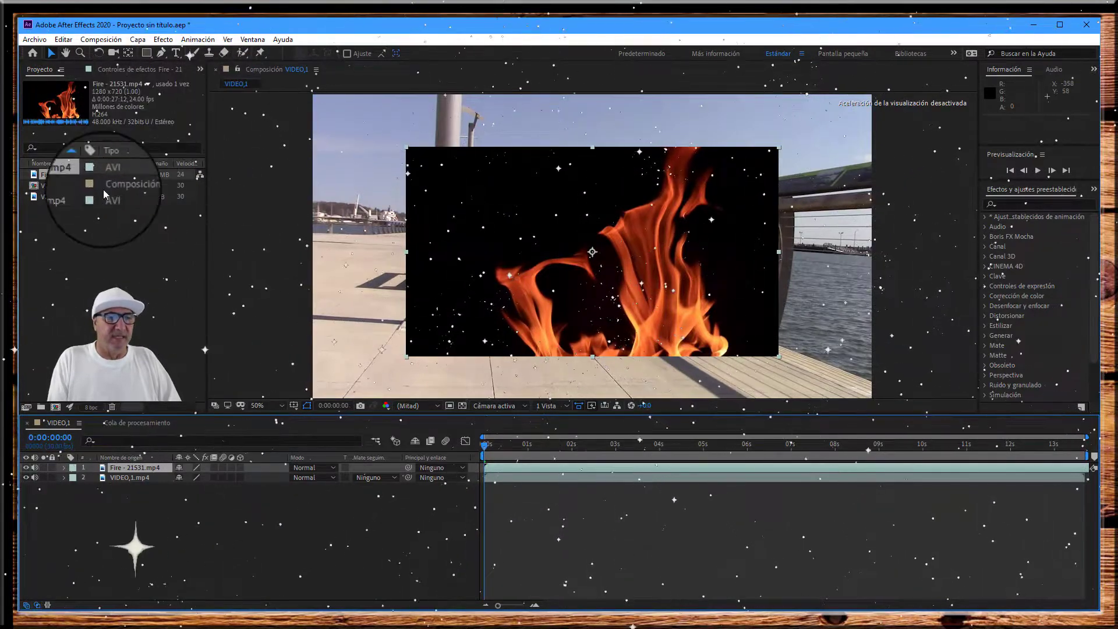
click(74, 199)
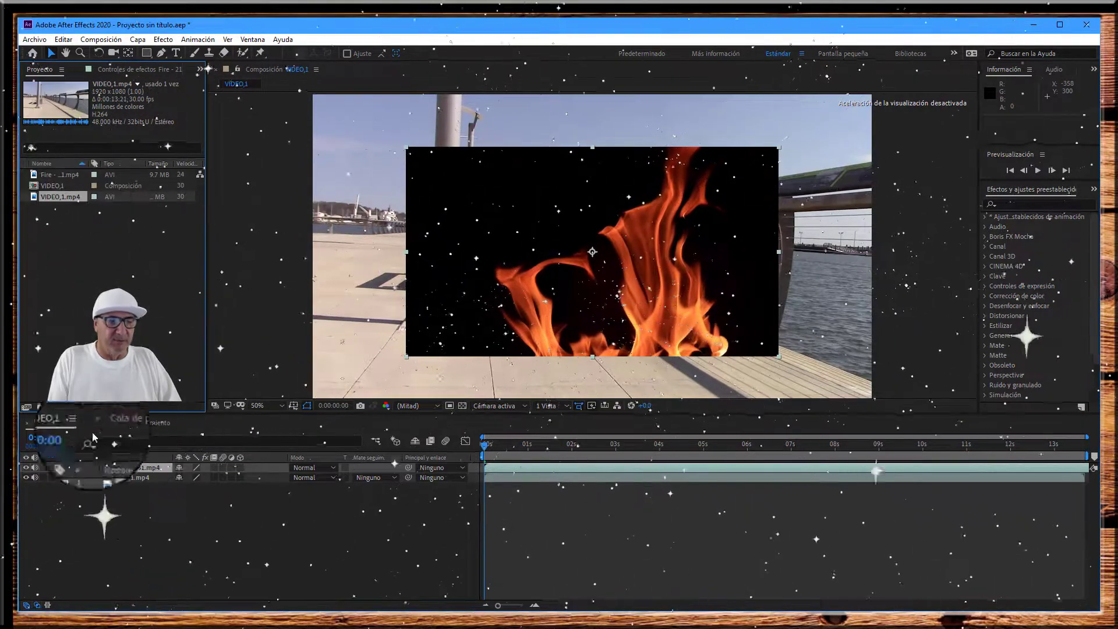
click(26, 469)
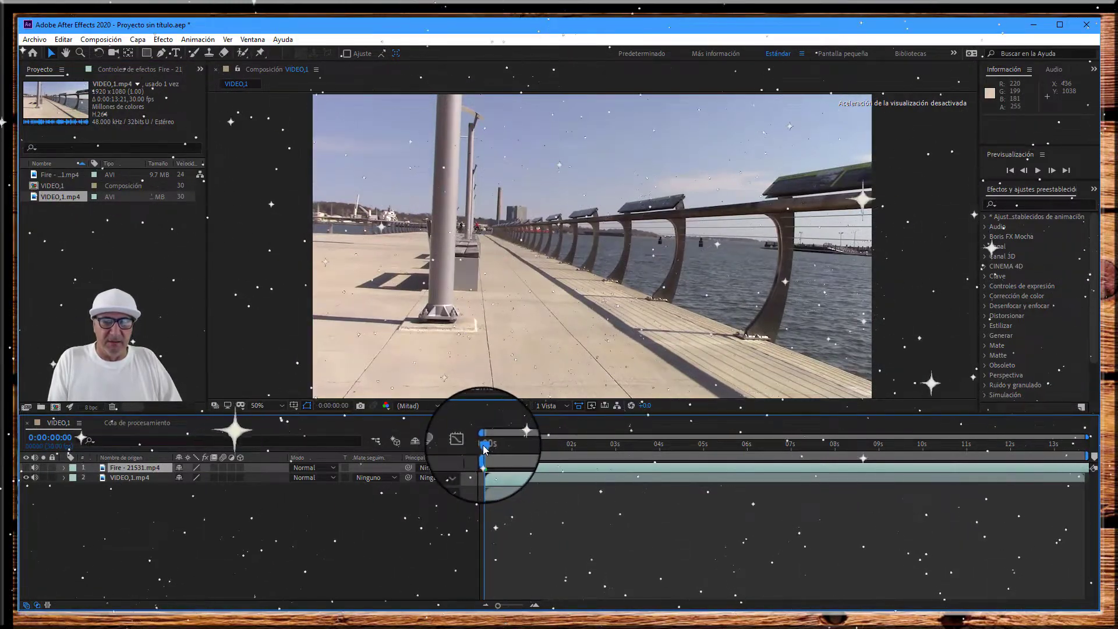
drag(483, 449, 822, 446)
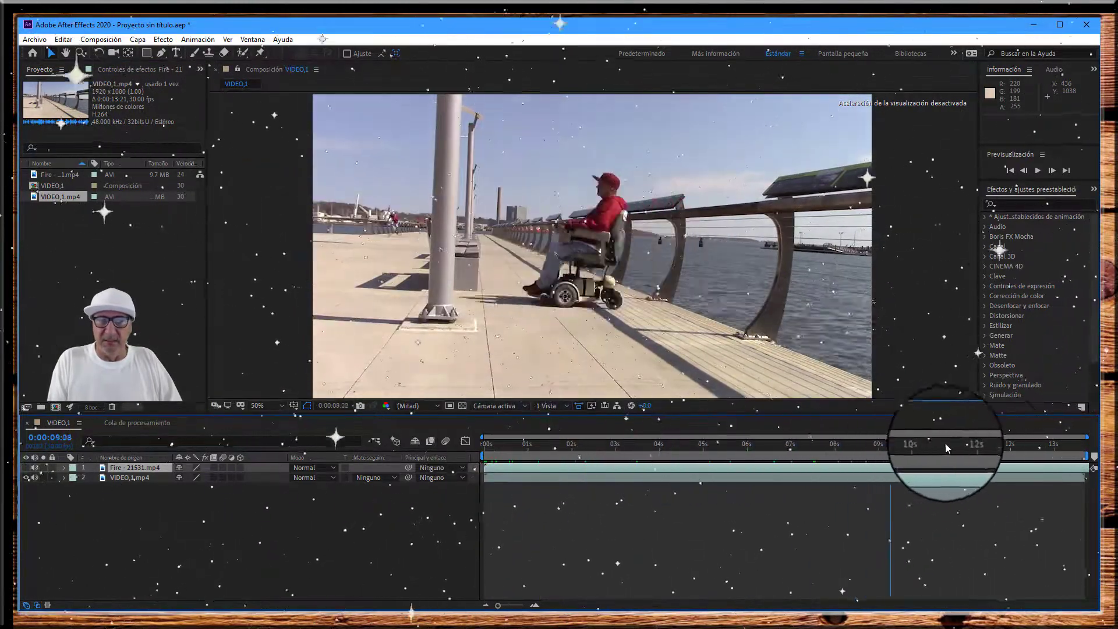
drag(822, 445, 785, 445)
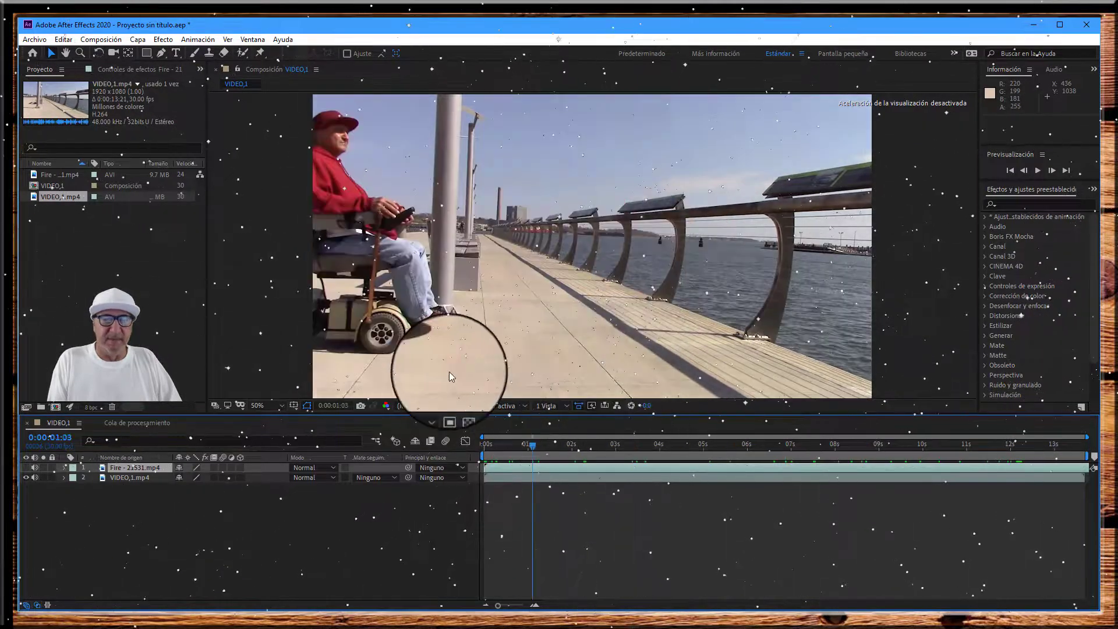
key(Home)
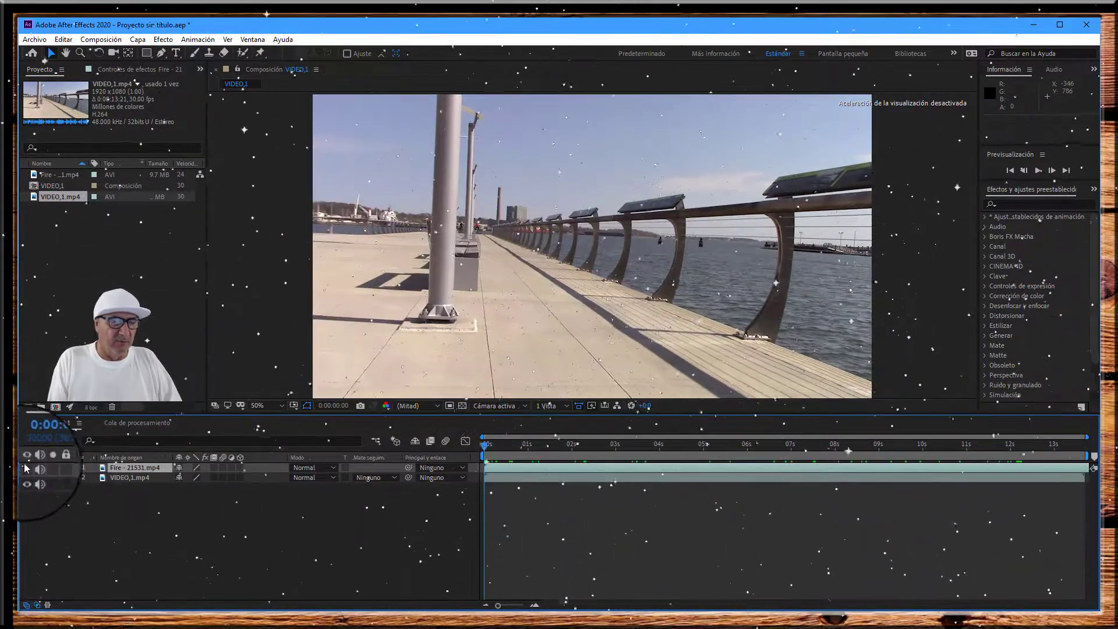
click(26, 468)
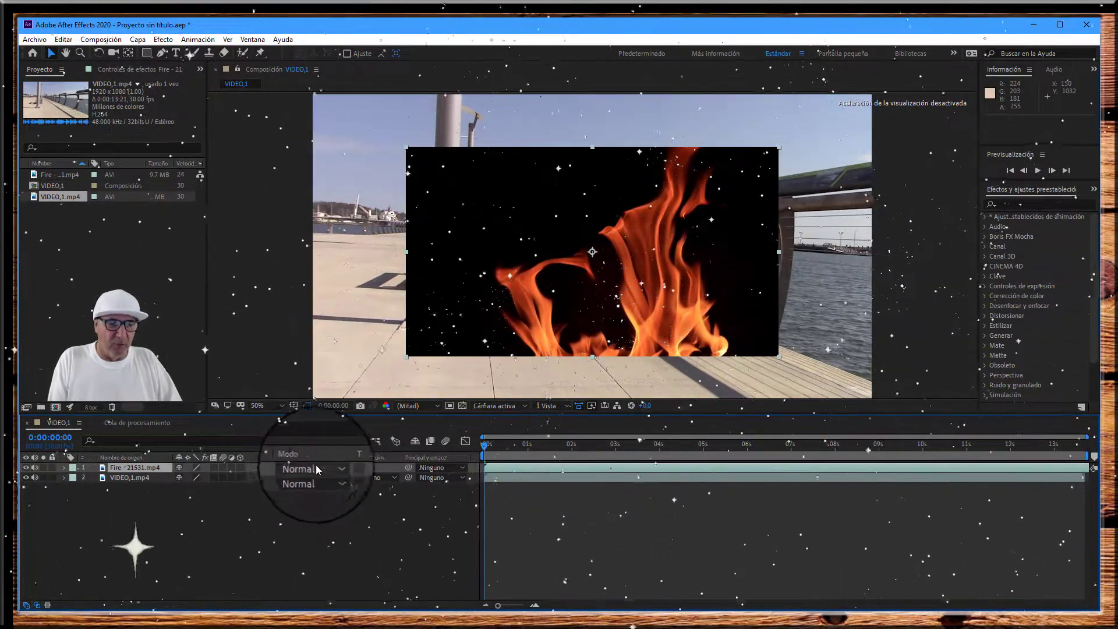
Set layer 1's blending mode to Pantalla (Screen) so the fire's black background disappears
click(333, 466)
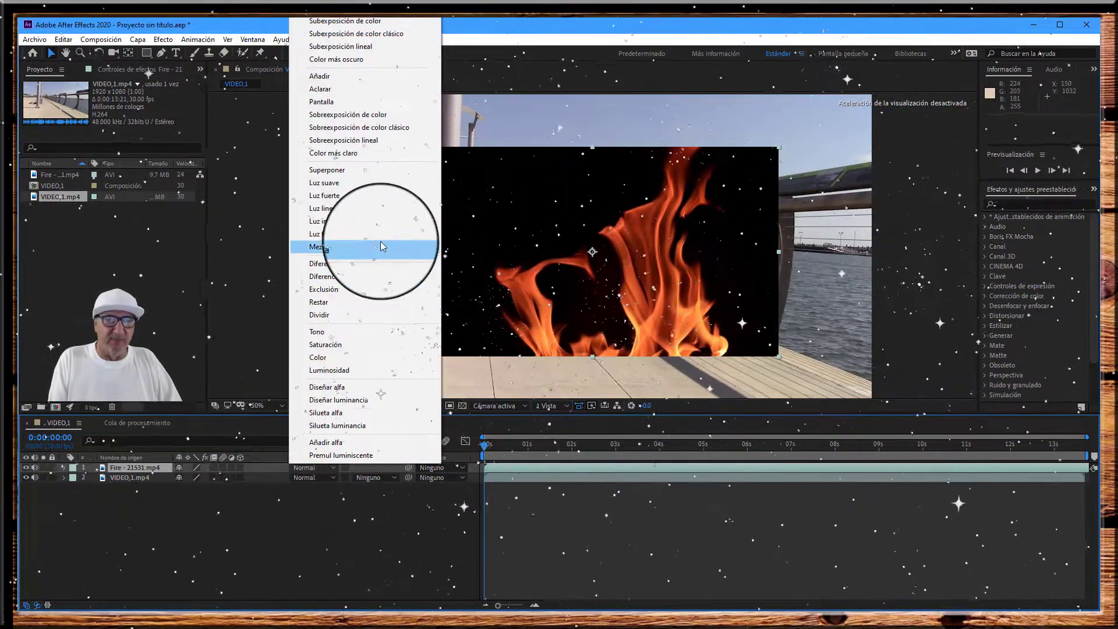
click(326, 101)
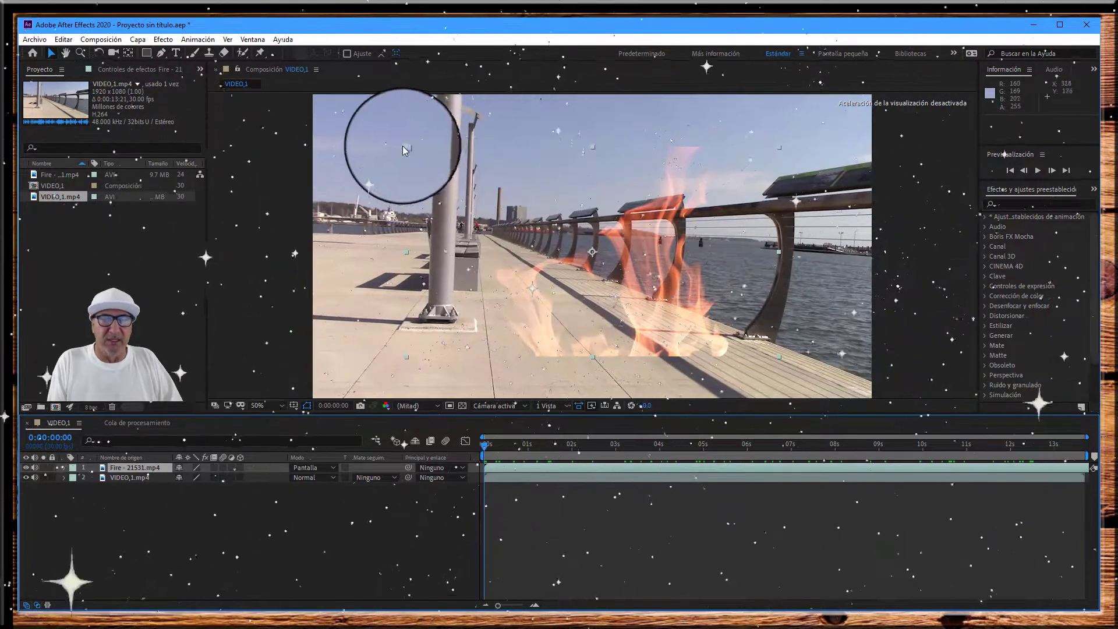
Scale the fire down to a small flame by the railing and twirl open the Fire layer
drag(406, 148, 540, 211)
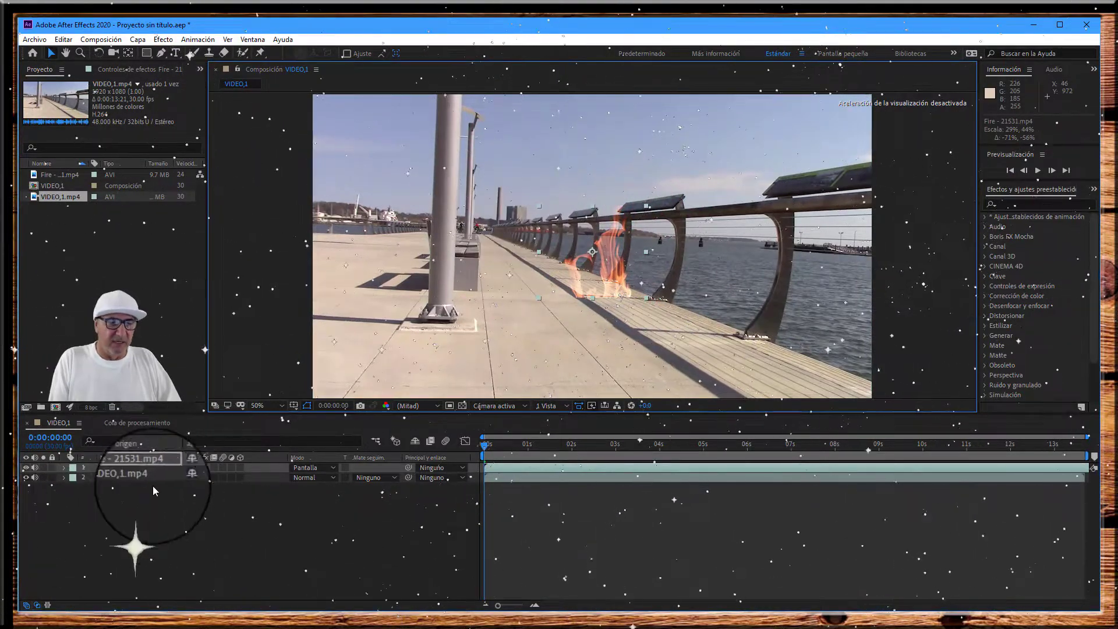
click(578, 468)
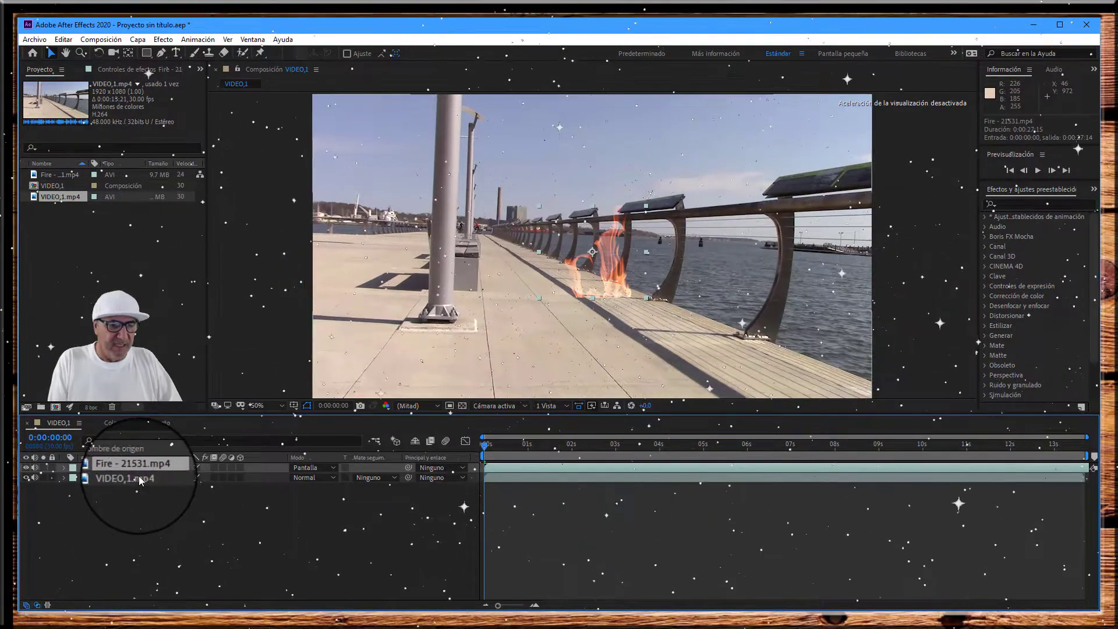
click(64, 467)
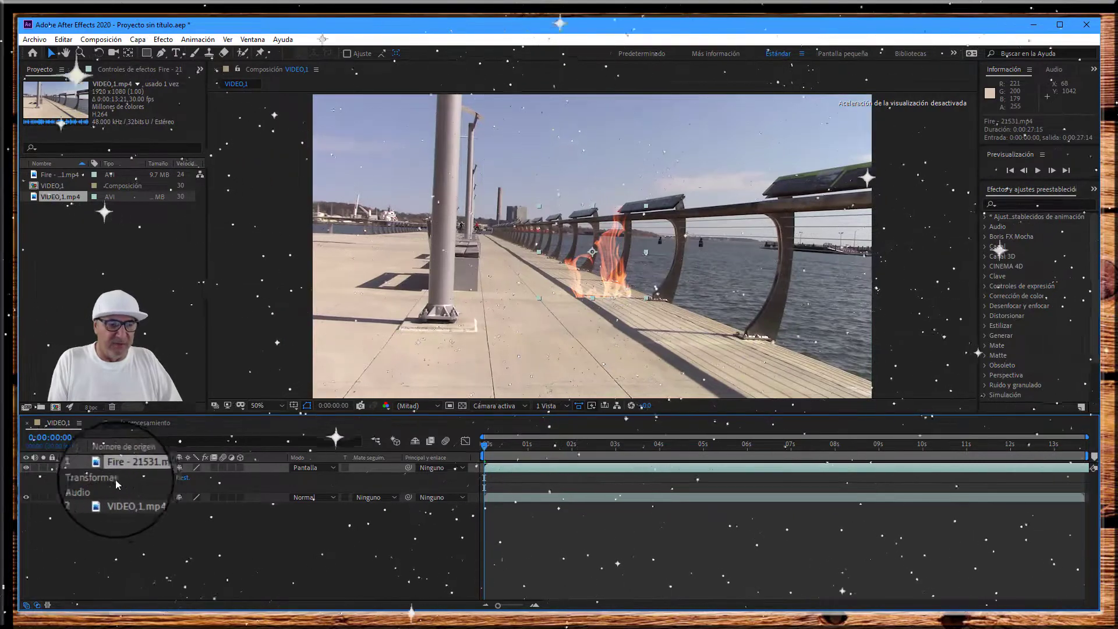
At 0:00:01:04, place the fire on the rider's head: Position 48, 62, Scale 19.7, 39.4%
click(75, 476)
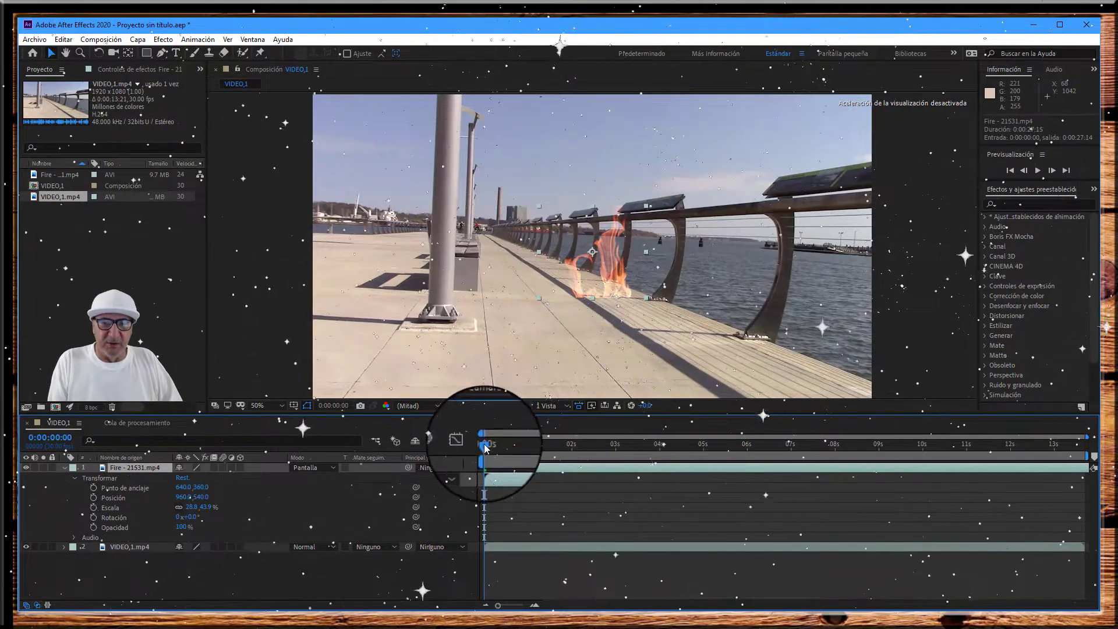
drag(485, 447, 535, 452)
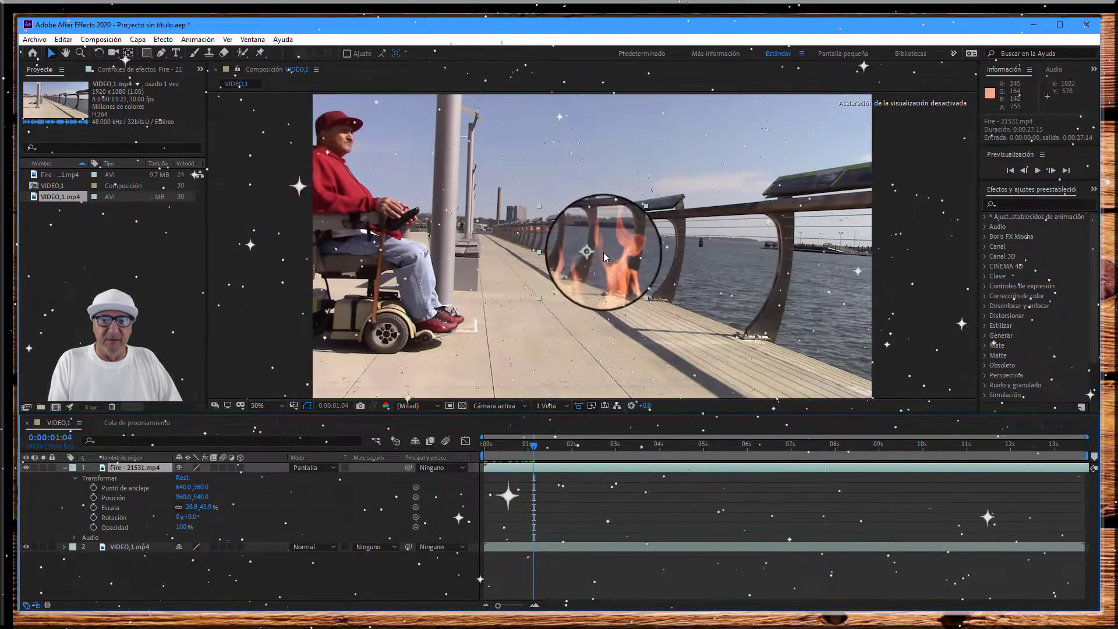
drag(593, 251, 346, 114)
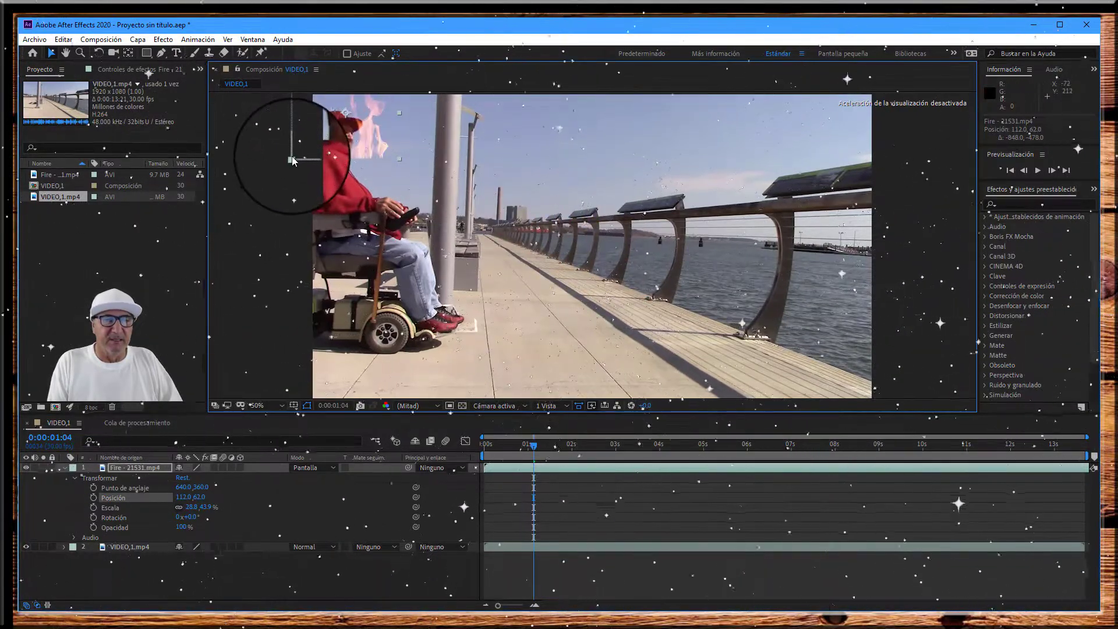
drag(293, 161, 310, 155)
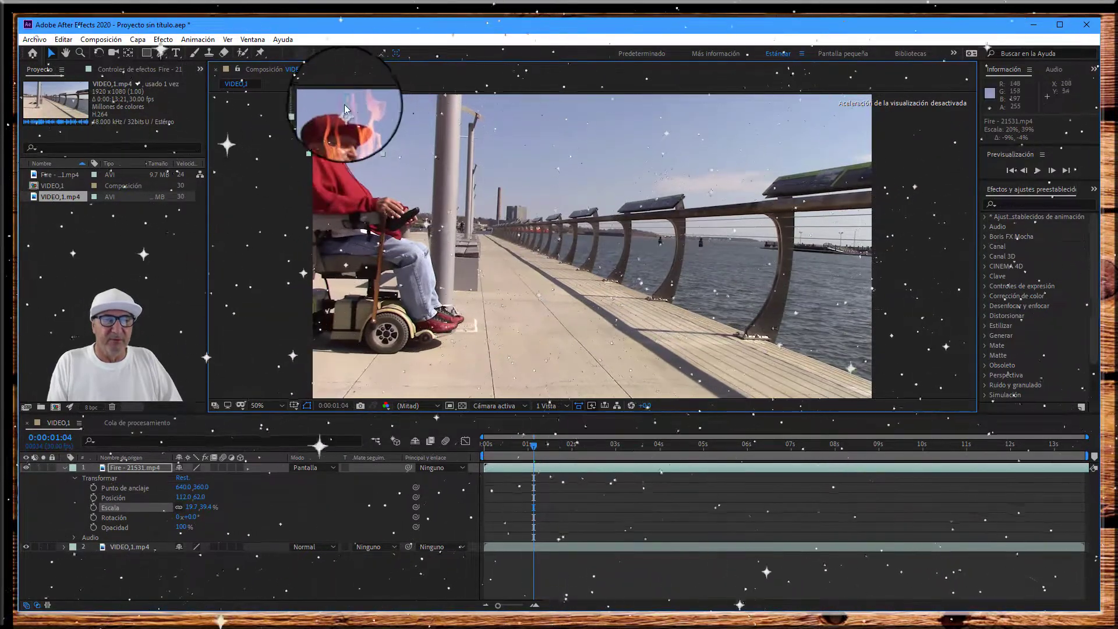
drag(344, 115, 326, 115)
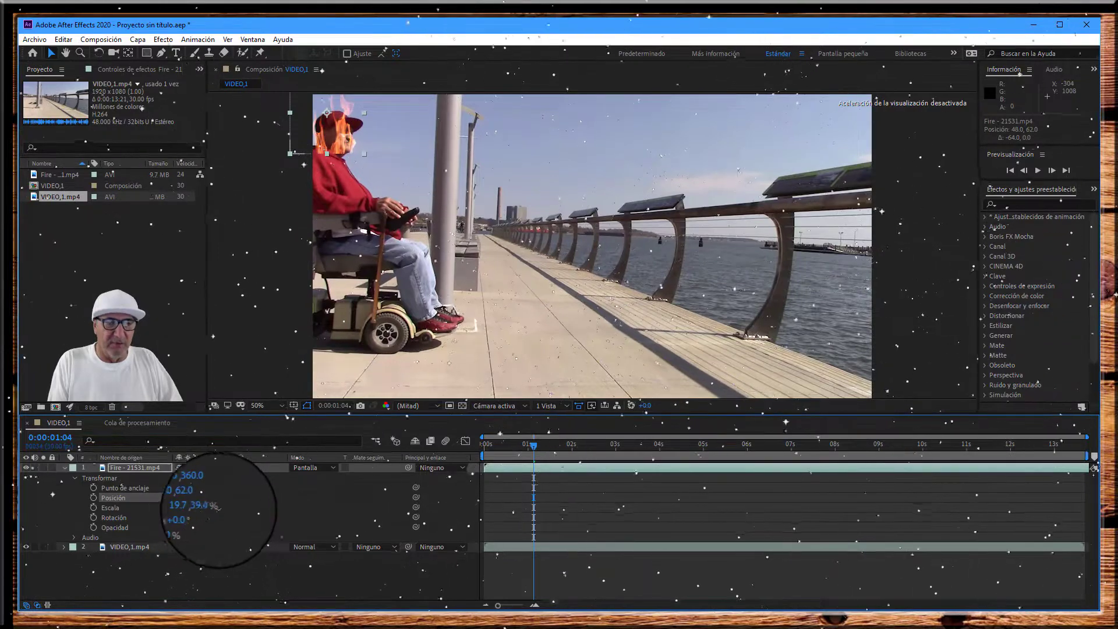
Scrub the fire's Scale to 19.7, 43.4%, Rotation to 21° and Position to 87, 48
mouse_move(217, 506)
mouse_down()
mouse_move(228, 510)
mouse_move(215, 507)
mouse_up()
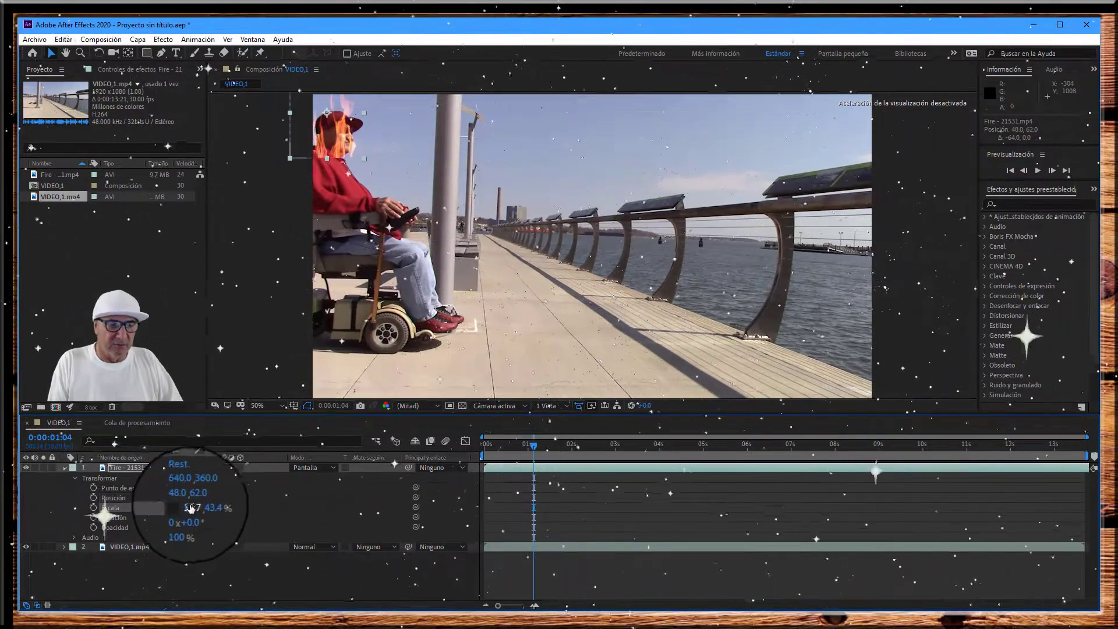
drag(182, 505, 188, 506)
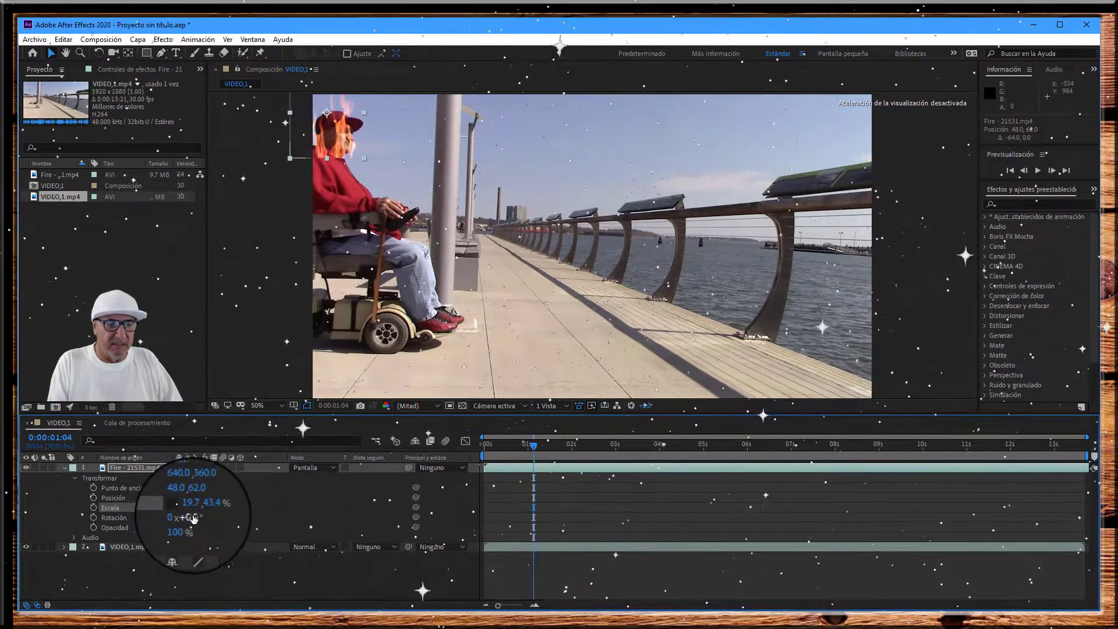
drag(195, 518, 206, 516)
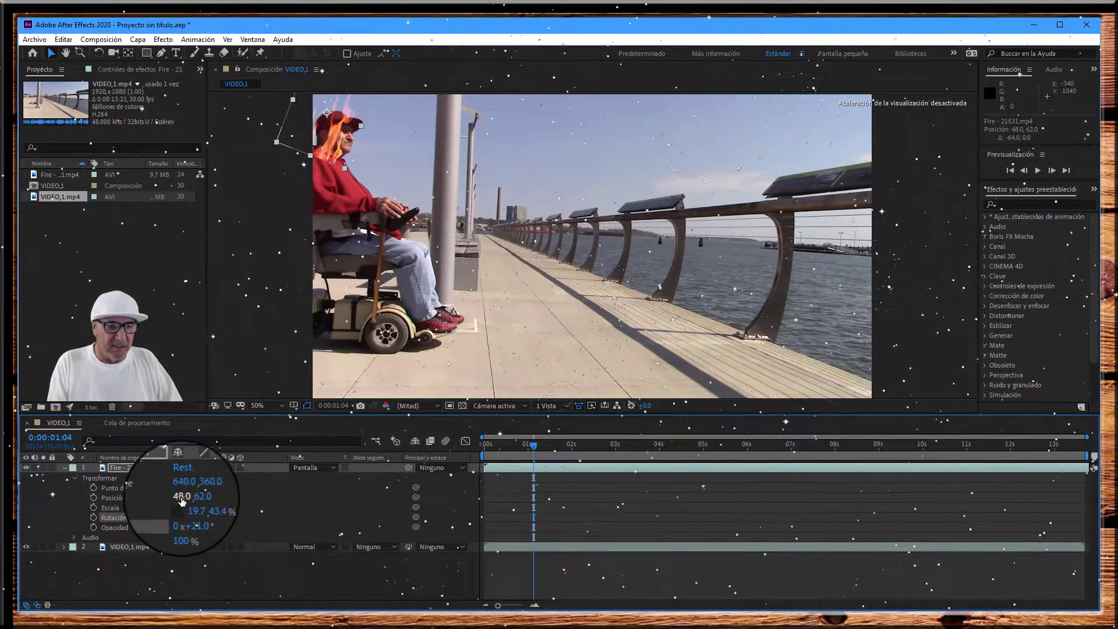
drag(187, 496, 193, 497)
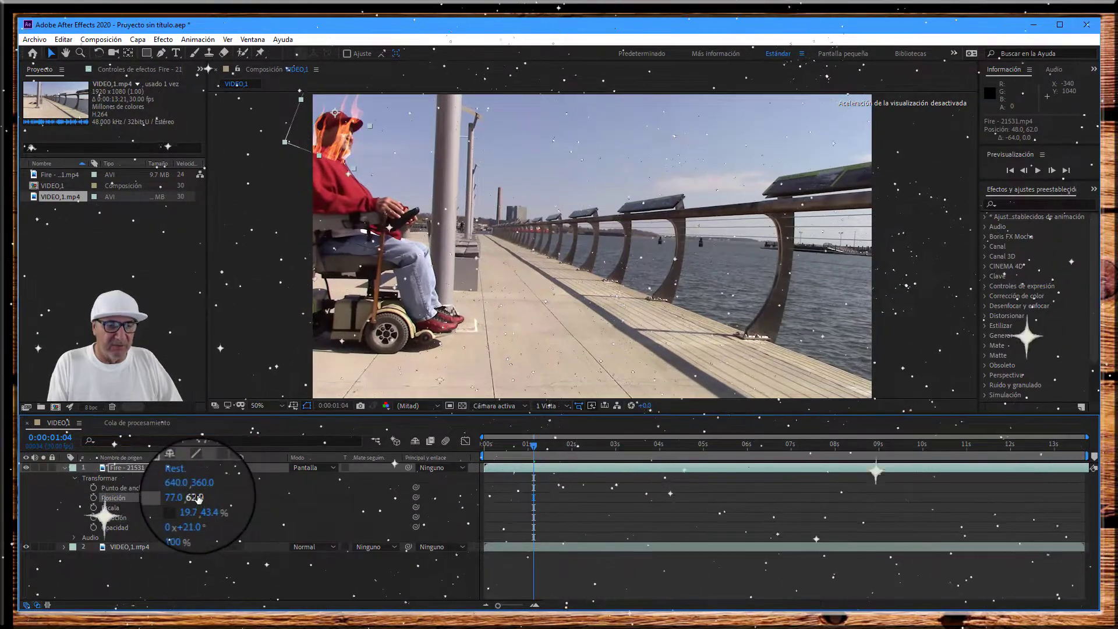
mouse_move(198, 498)
mouse_down()
mouse_move(208, 496)
mouse_move(194, 490)
mouse_up()
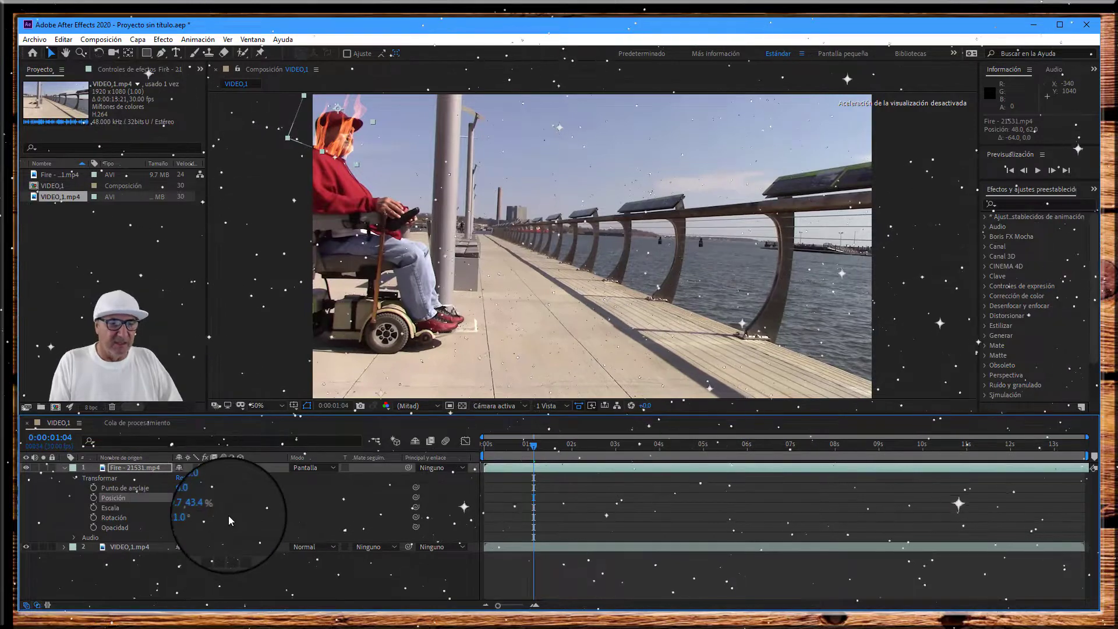
Step back six frames, shifting the fire's Position X left twice to stay on the head
click(1026, 174)
click(1026, 174)
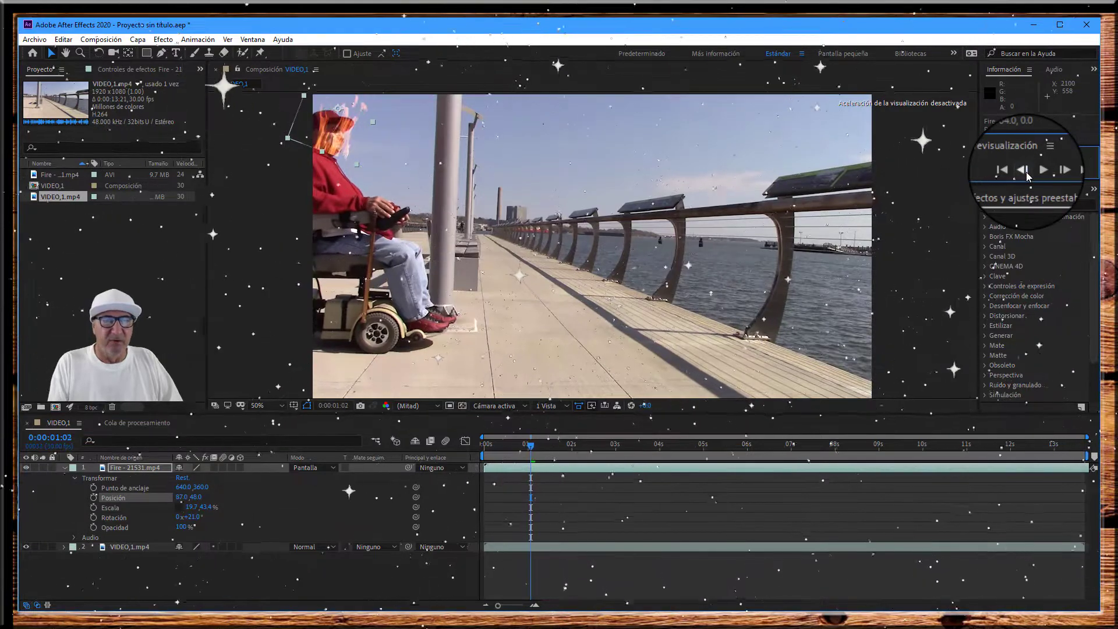
click(1027, 173)
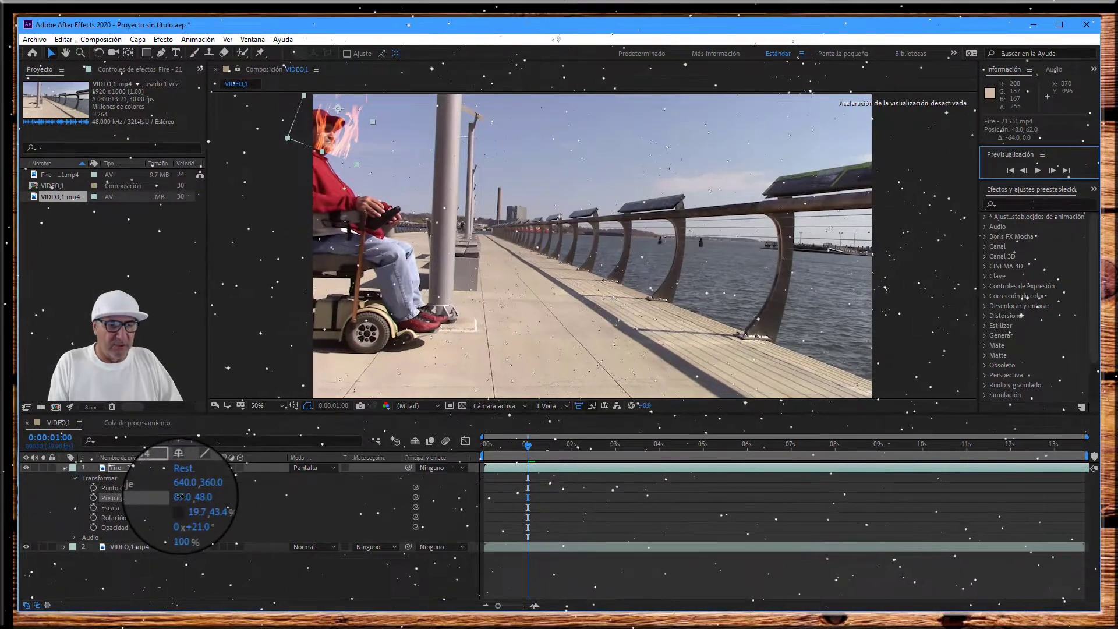
drag(179, 497, 129, 479)
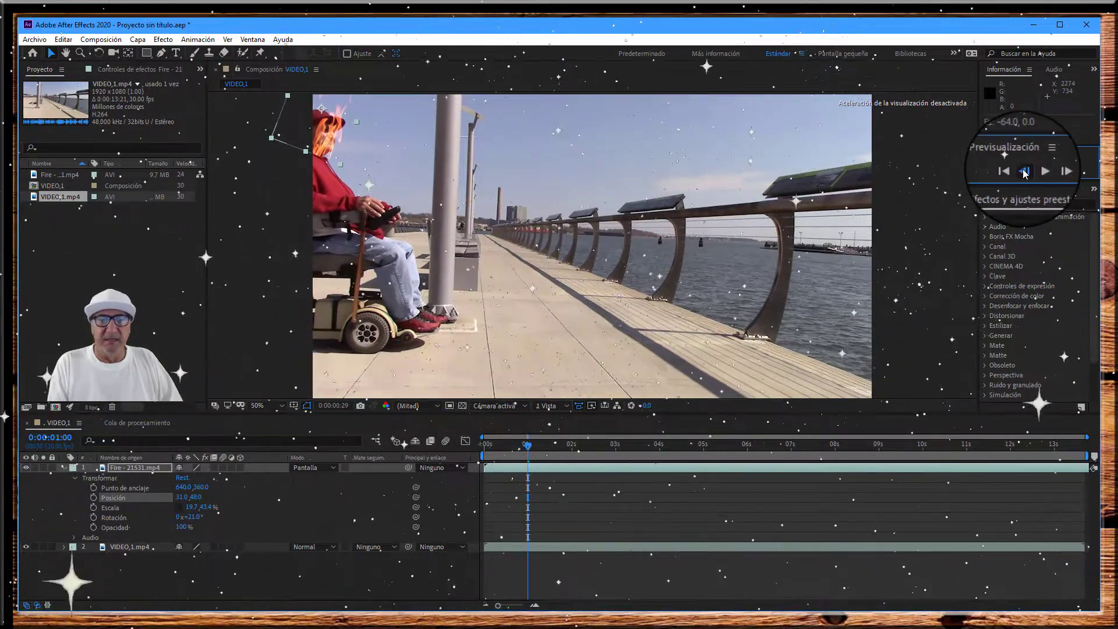
click(1024, 171)
click(1024, 172)
click(1024, 173)
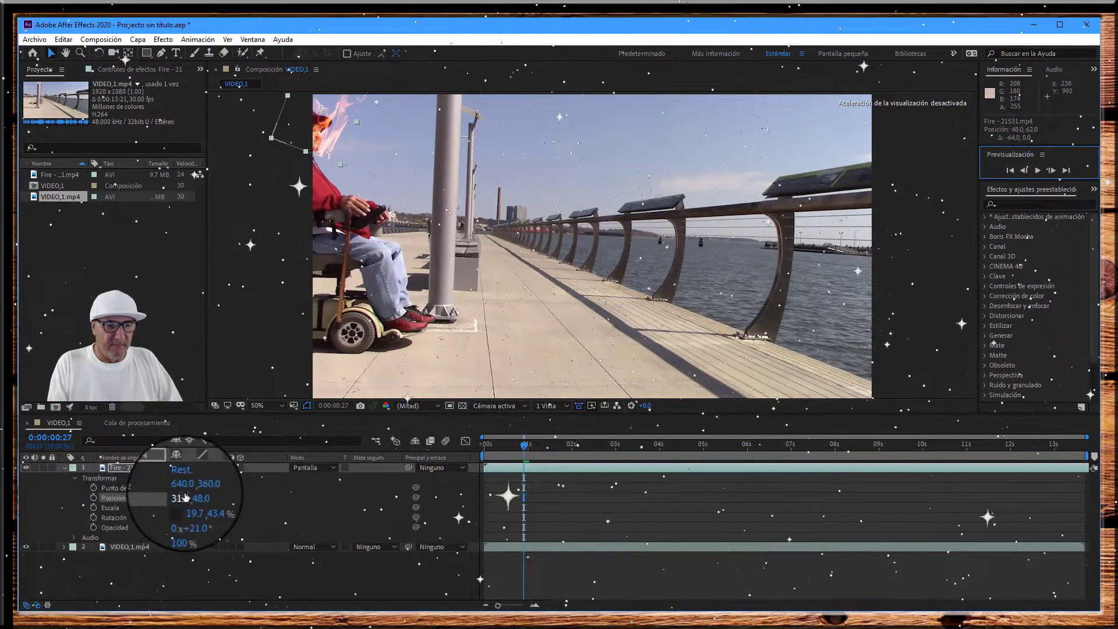
drag(179, 496, 148, 488)
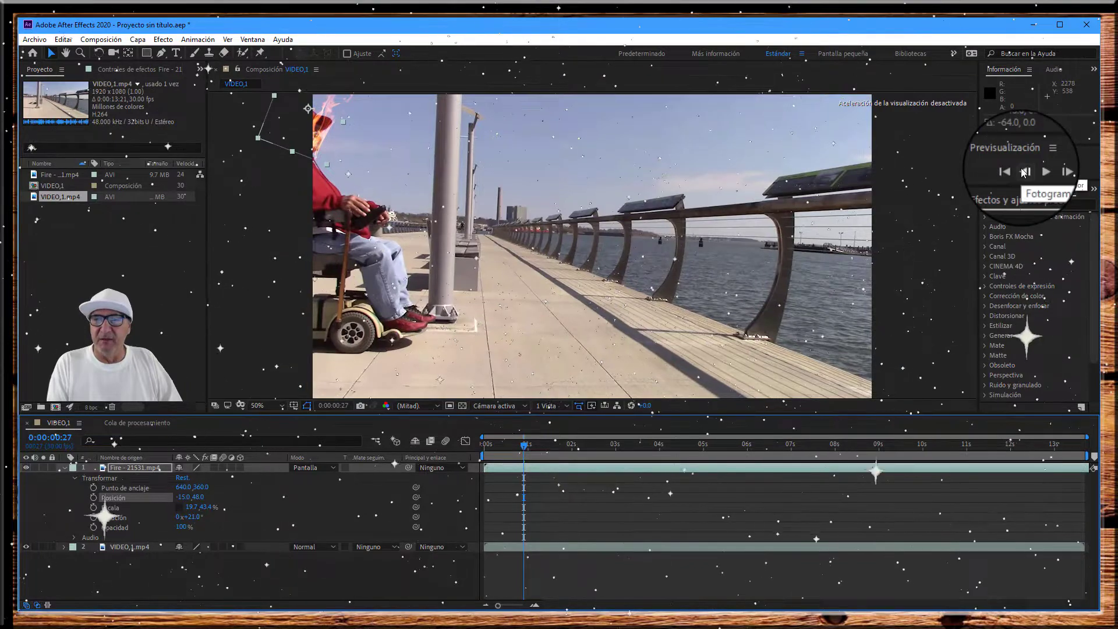
Step back further, set the fire's Position to -115, 48, and return to 0:00:00:00
click(1023, 171)
click(1023, 172)
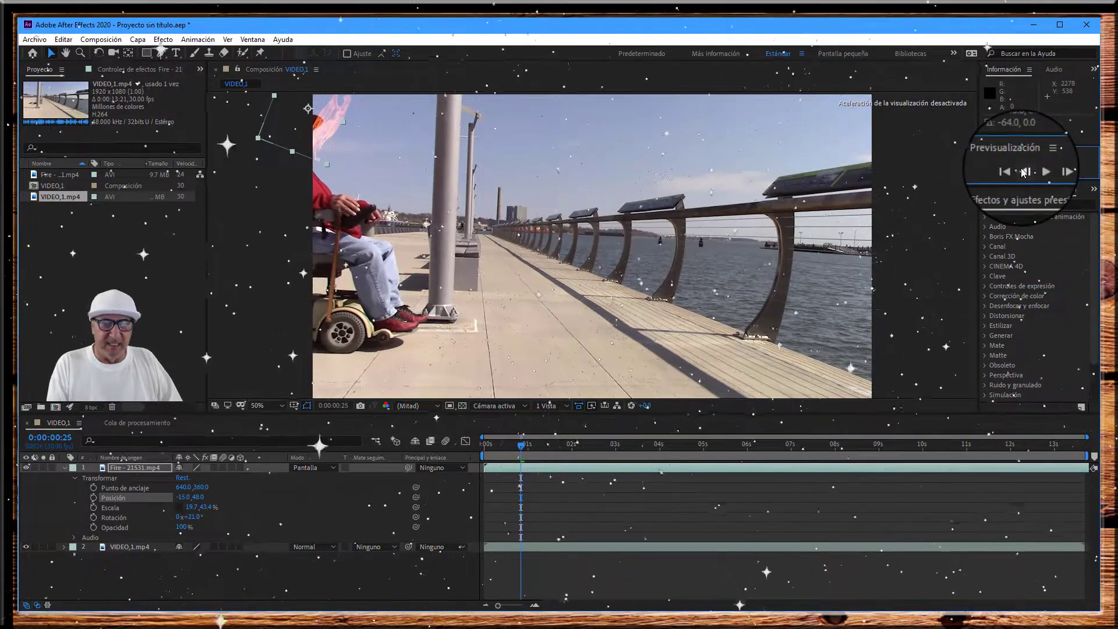
click(1022, 171)
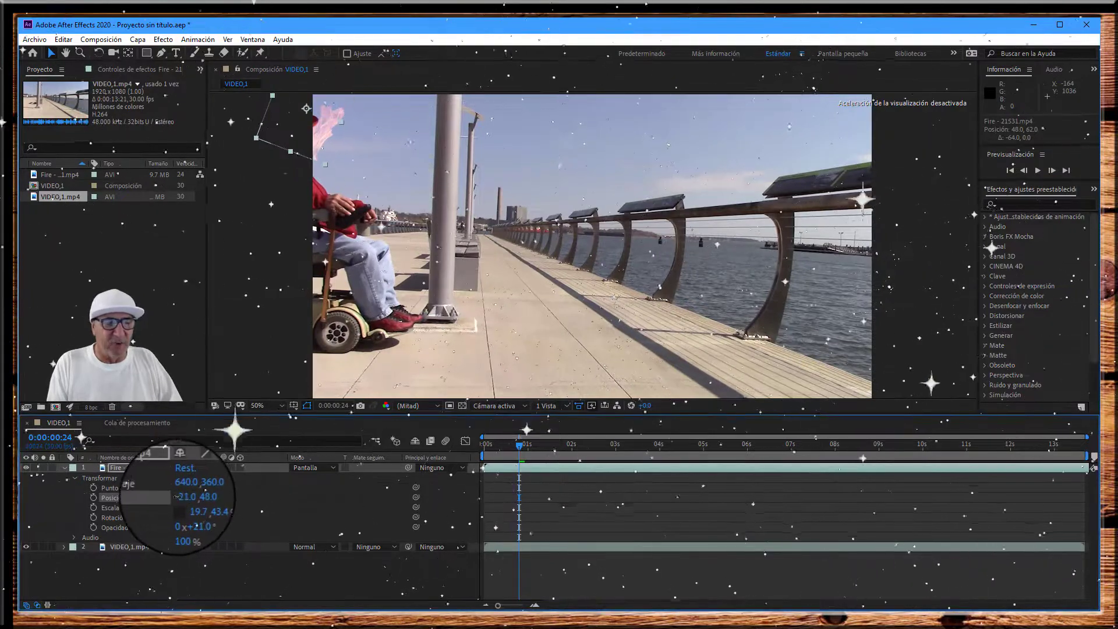
drag(184, 495, 161, 493)
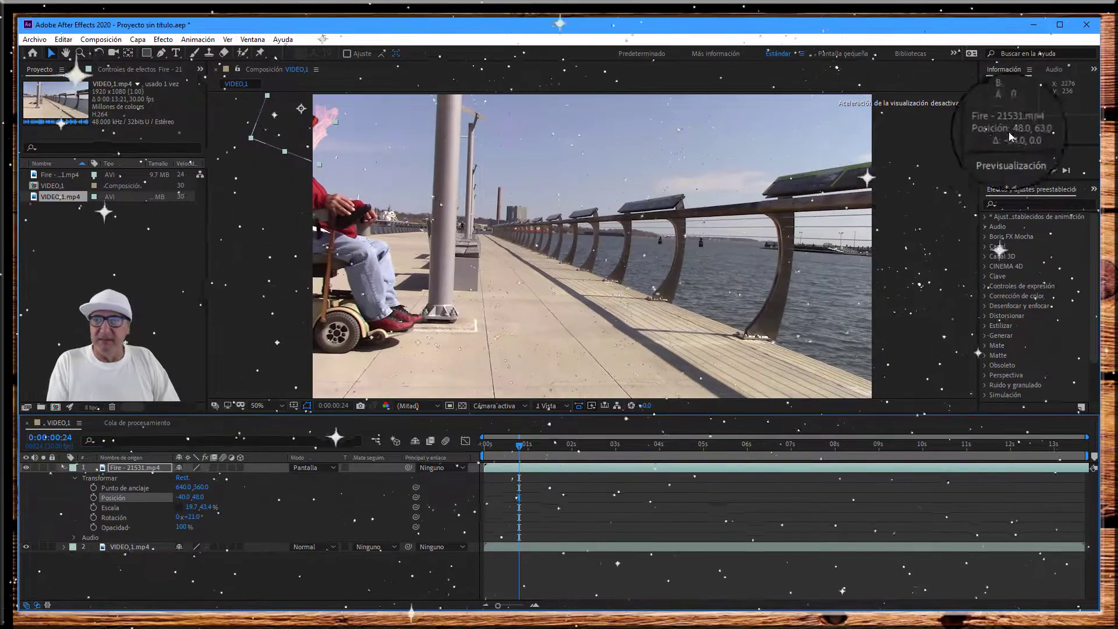
click(1024, 172)
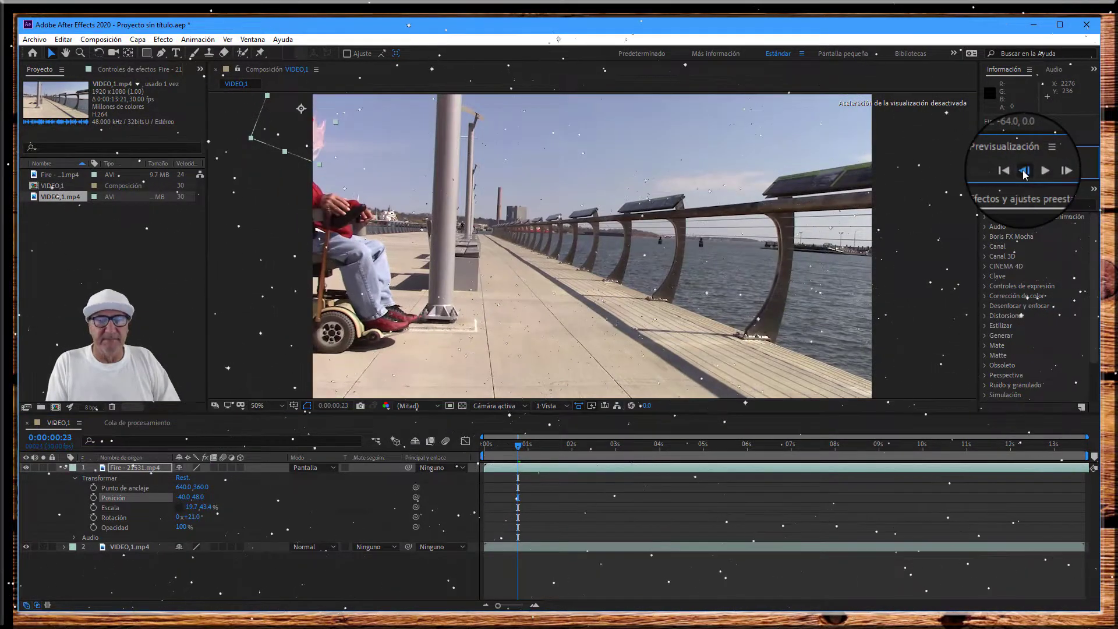
click(1024, 172)
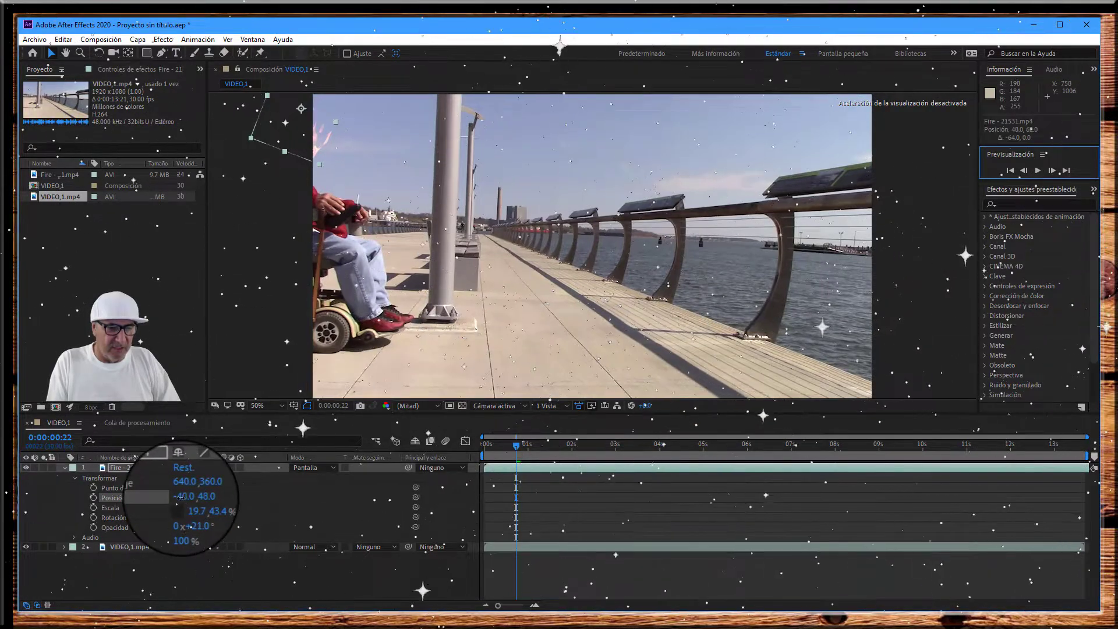
drag(178, 496, 134, 487)
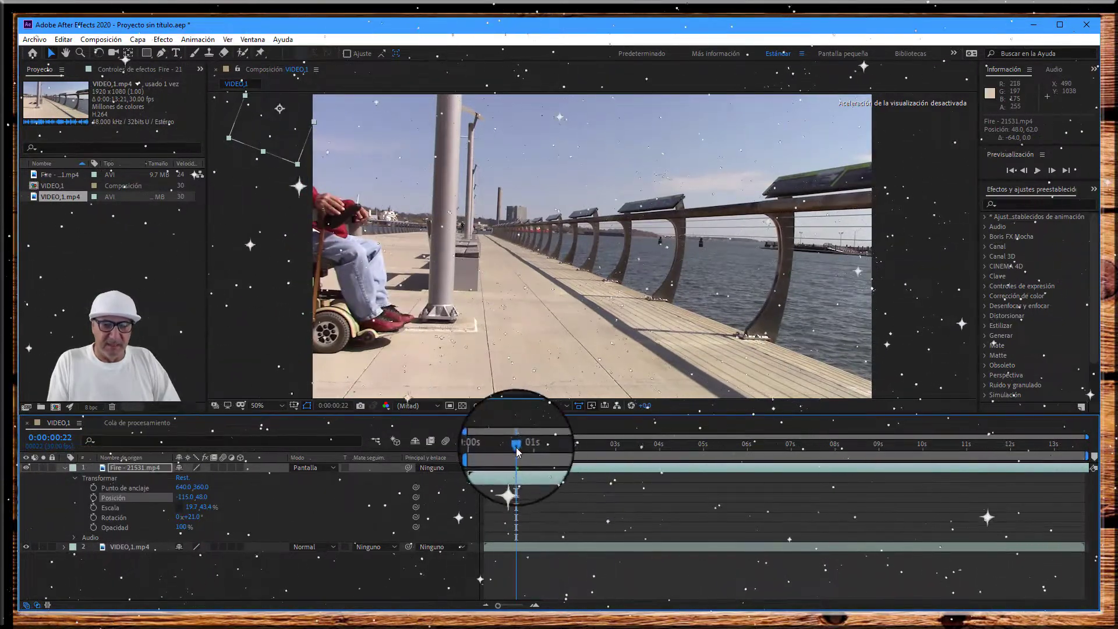
drag(518, 448, 482, 446)
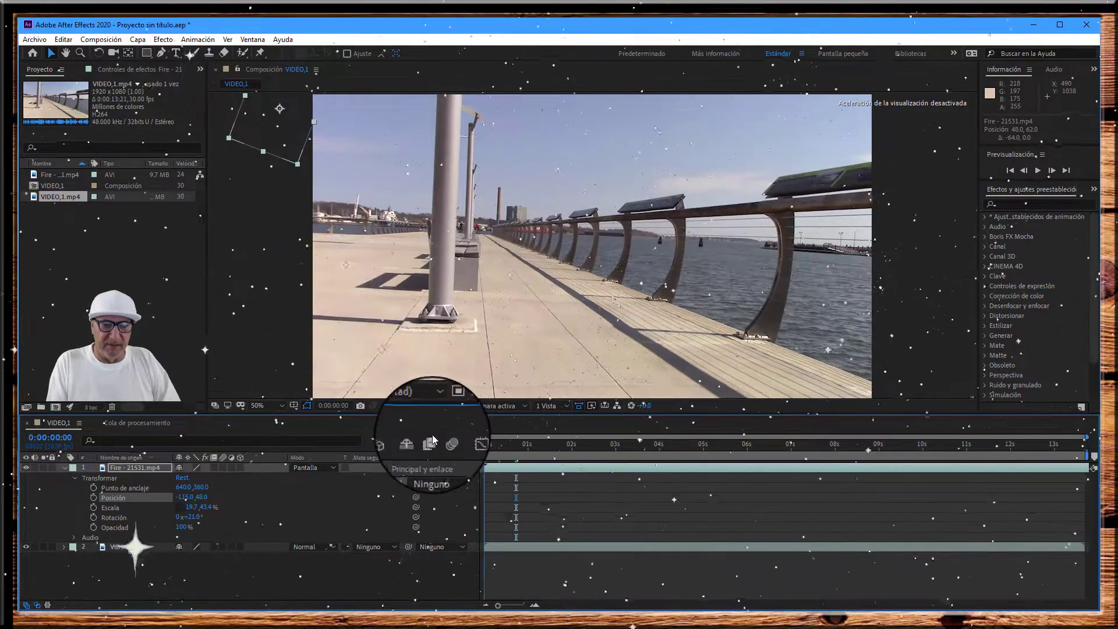
Set starting keyframes for the fire's Position, Scale and Rotation at frame 0
click(95, 500)
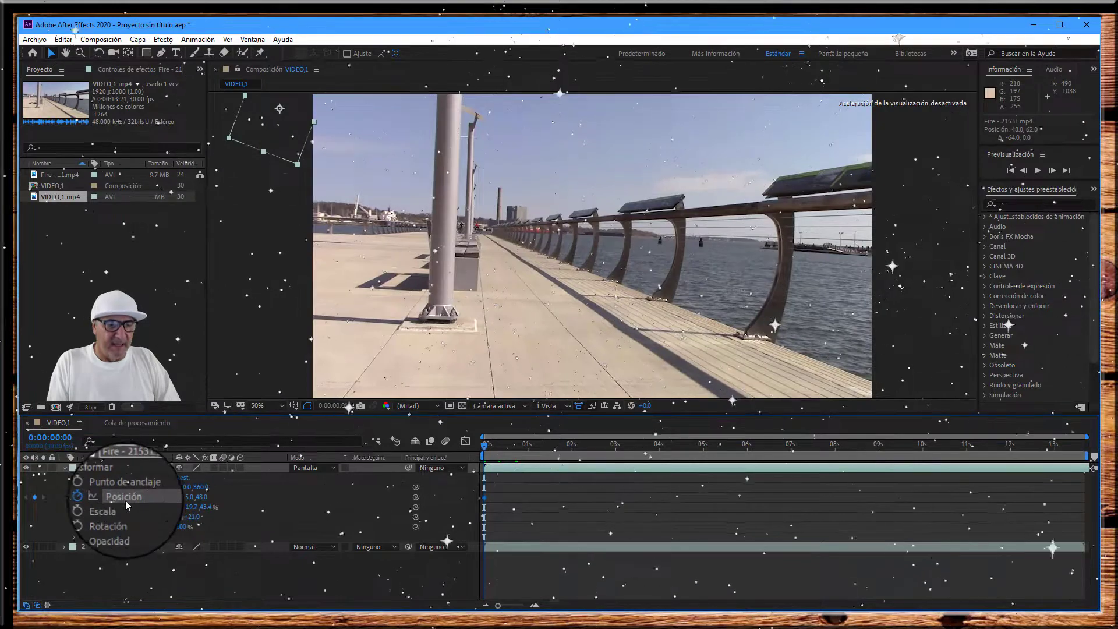
click(94, 508)
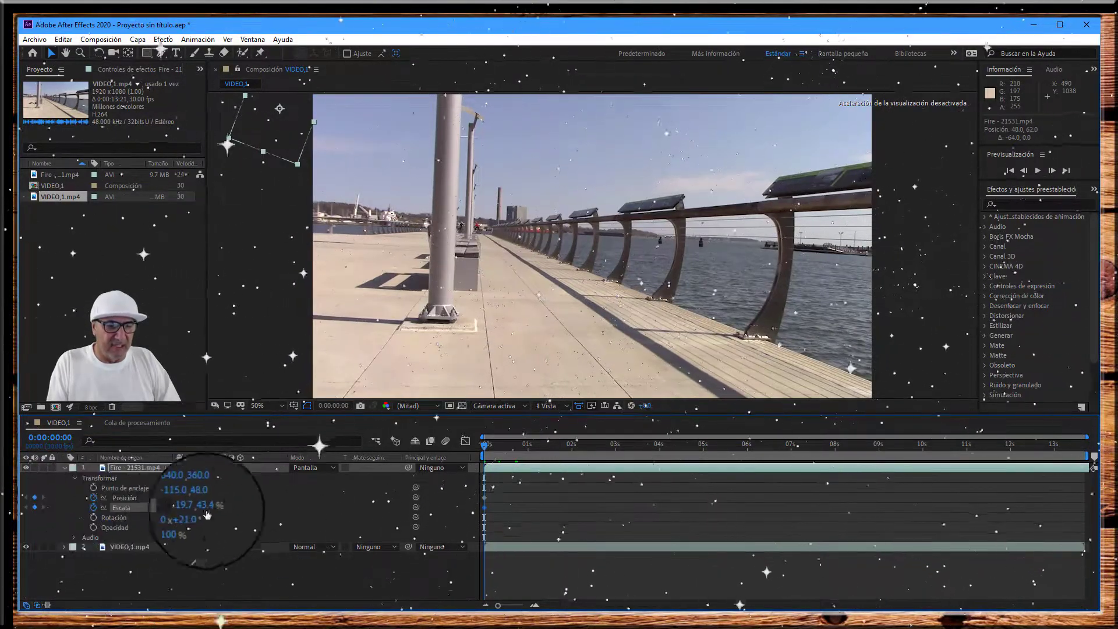
click(94, 518)
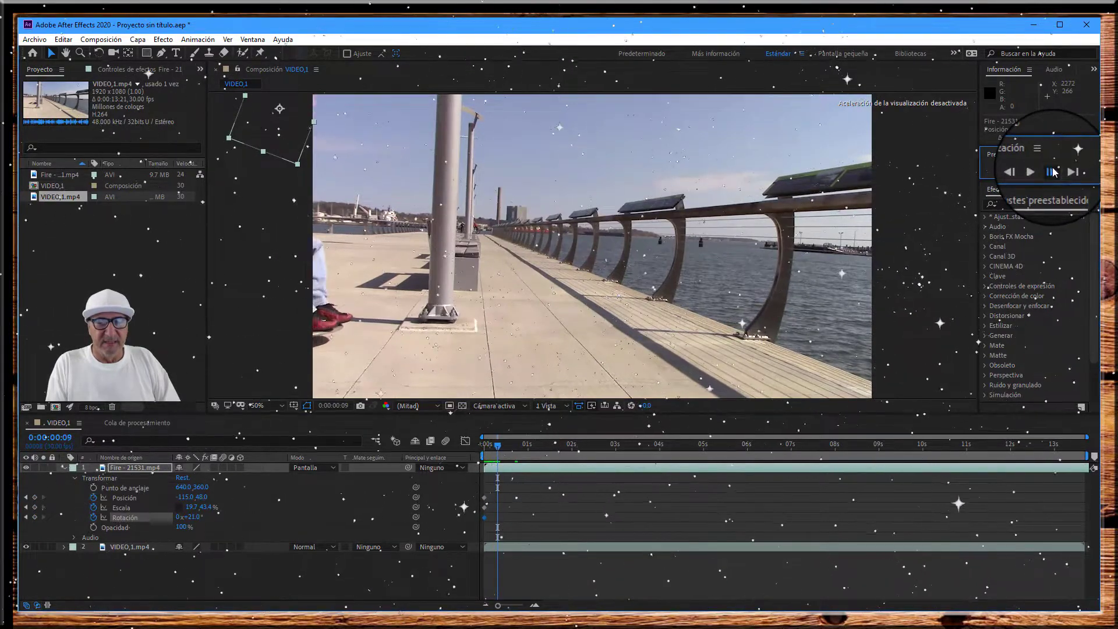
Advance to frame 24, key Position X at -66 over the head, then step three frames further
click(1053, 171)
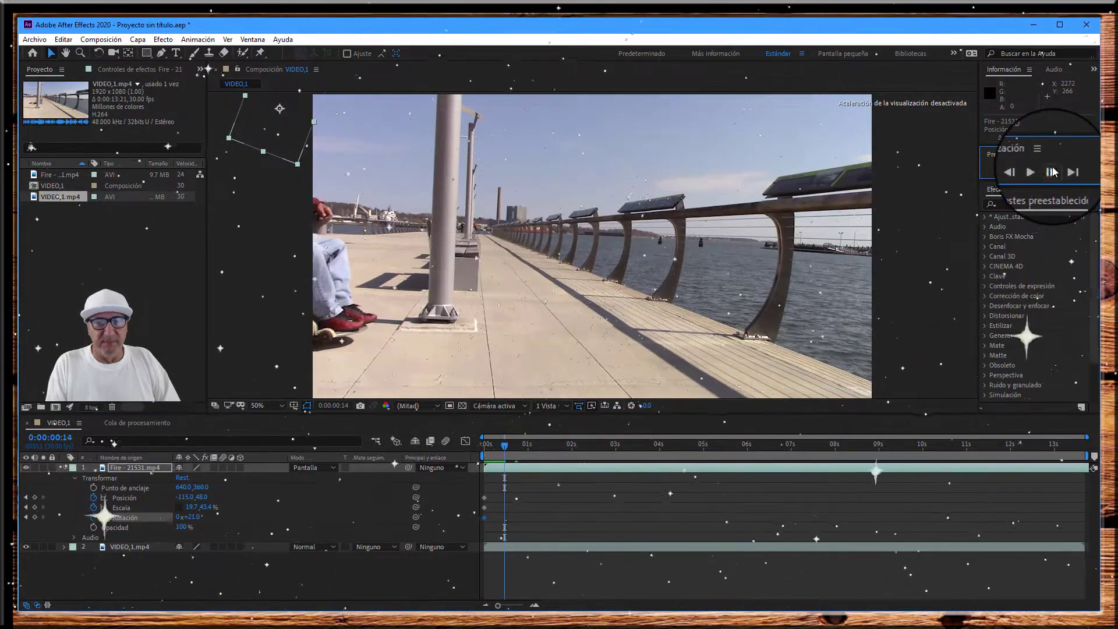
click(1054, 172)
click(1054, 171)
click(1054, 171)
click(1053, 171)
click(1054, 171)
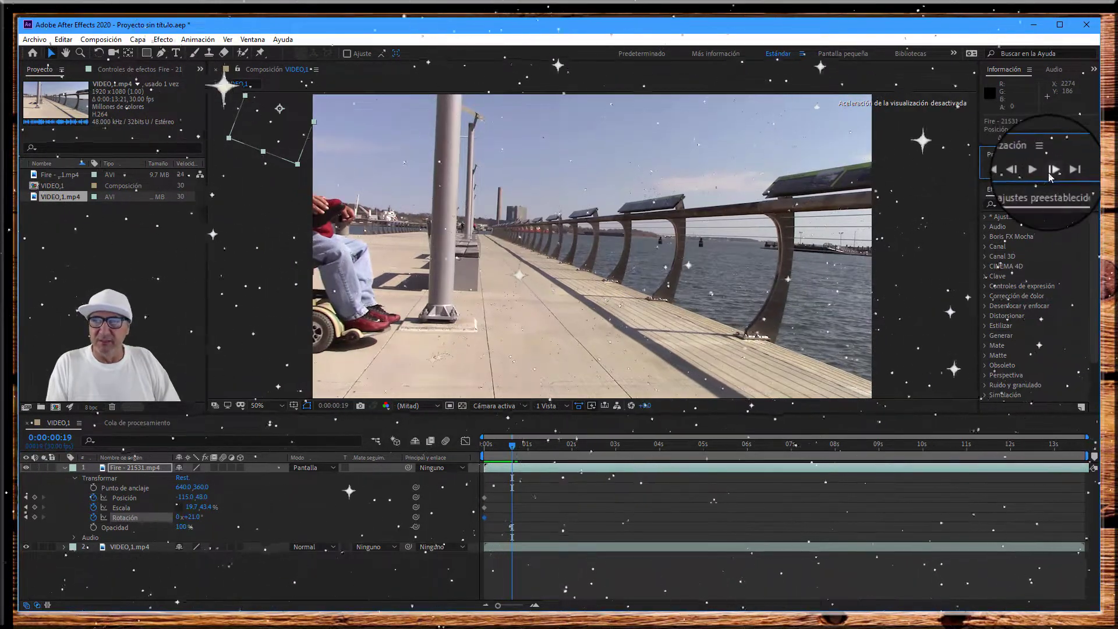
click(1051, 172)
click(1051, 173)
click(1051, 172)
click(1051, 173)
click(1051, 172)
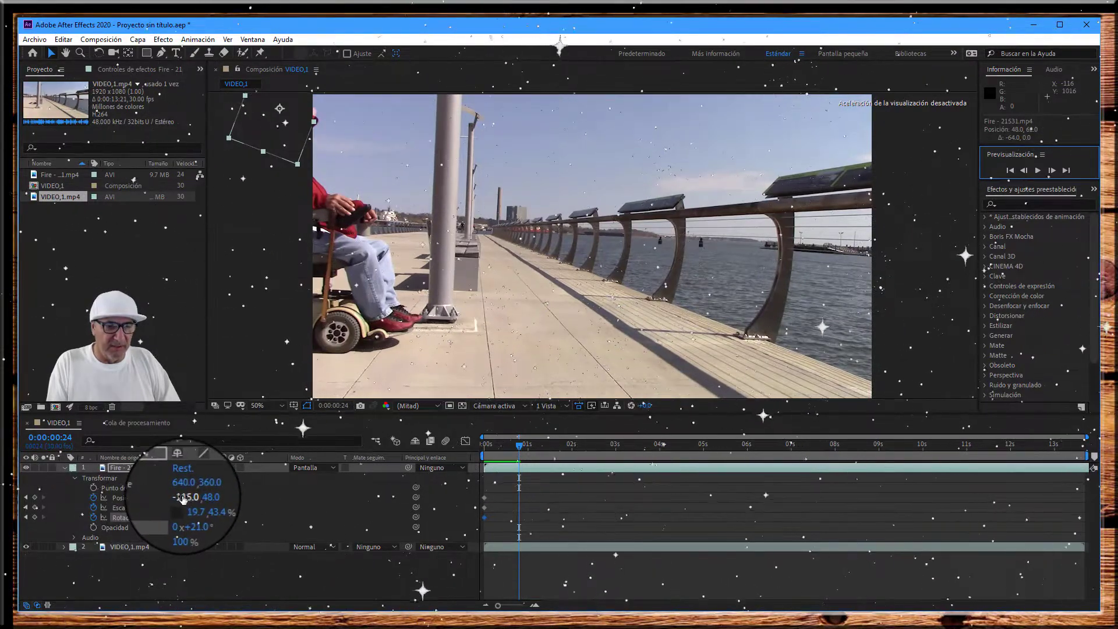
drag(182, 496, 218, 498)
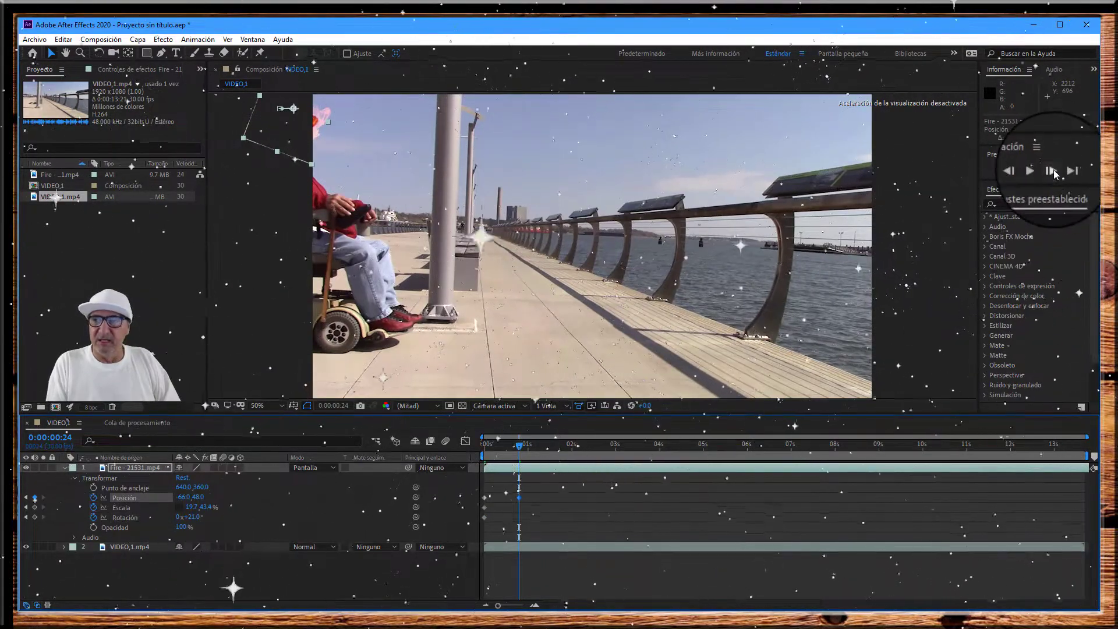
click(1050, 171)
click(1052, 170)
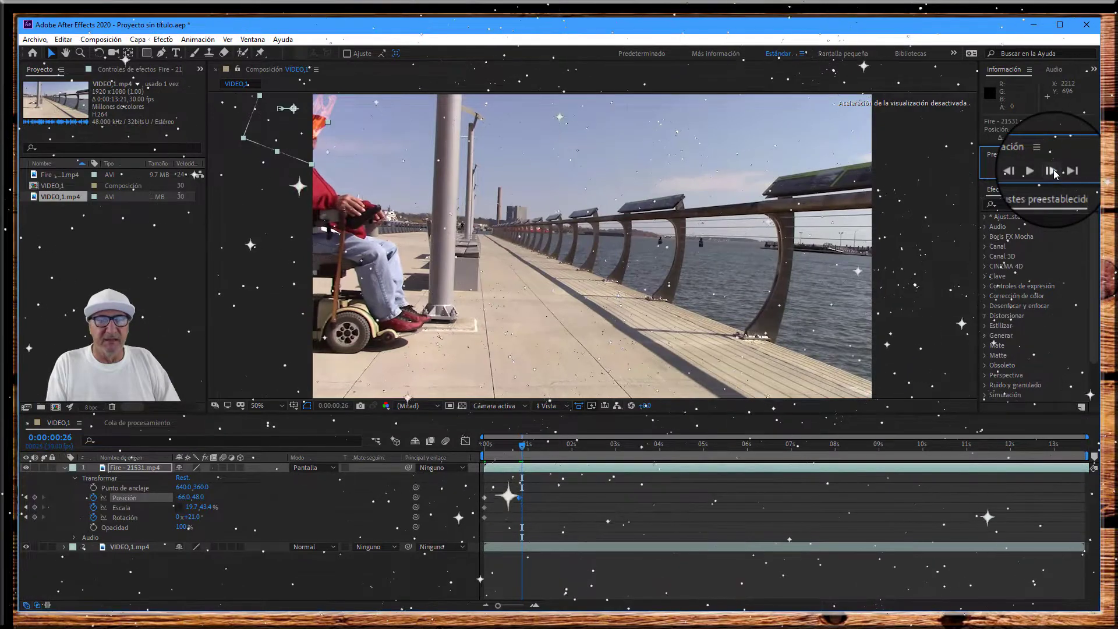
click(1052, 170)
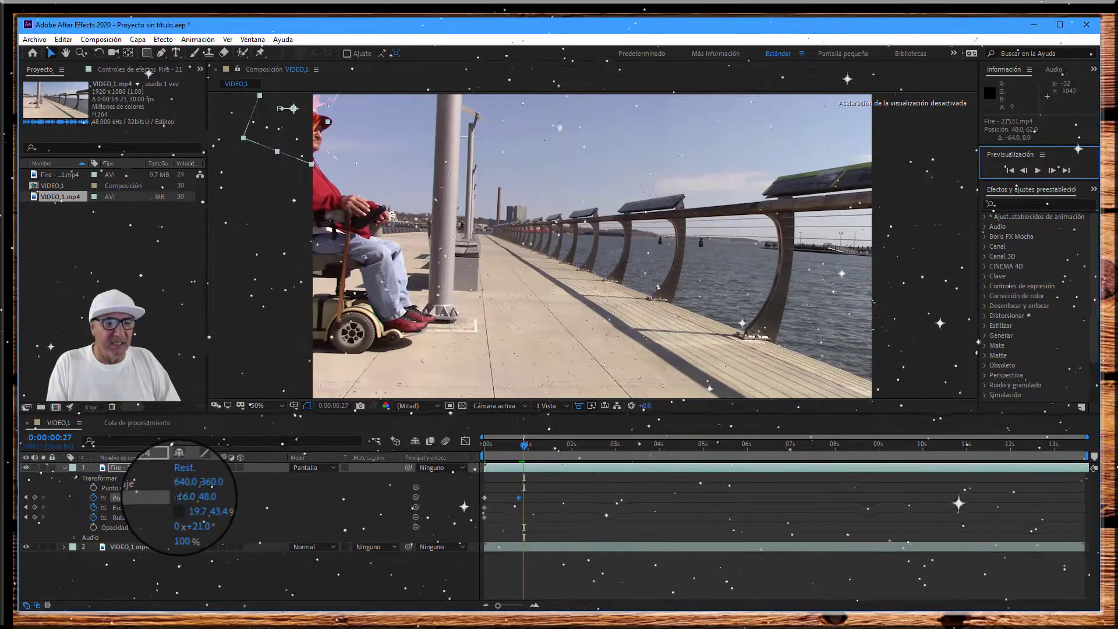
Shift the fire right, then realign its anchor point over later frames to keep it on the head
drag(179, 496, 223, 507)
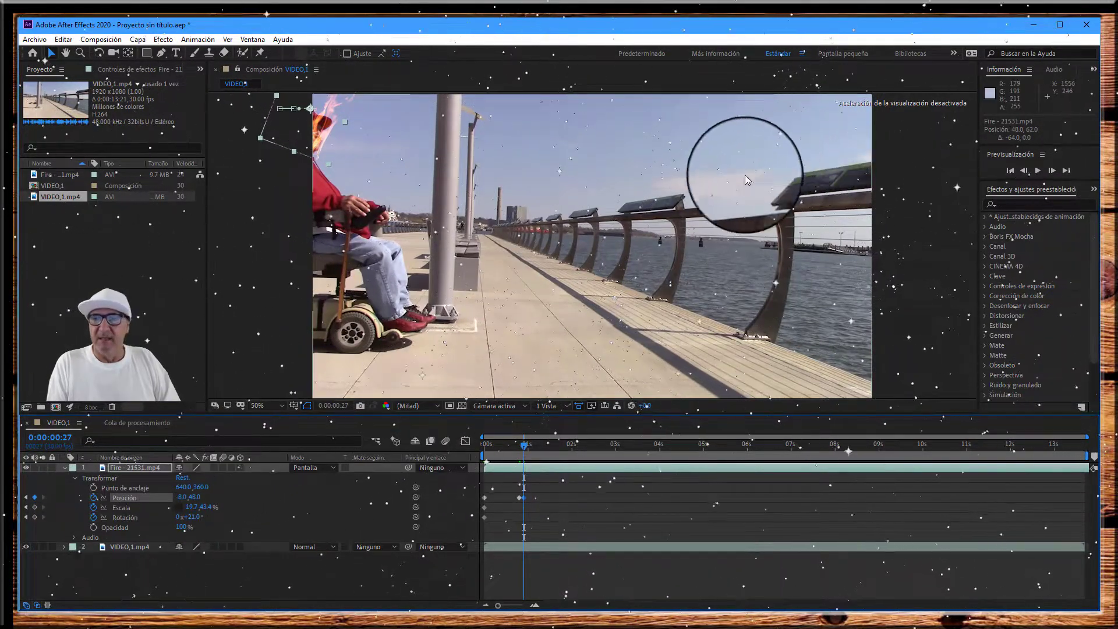
click(1053, 170)
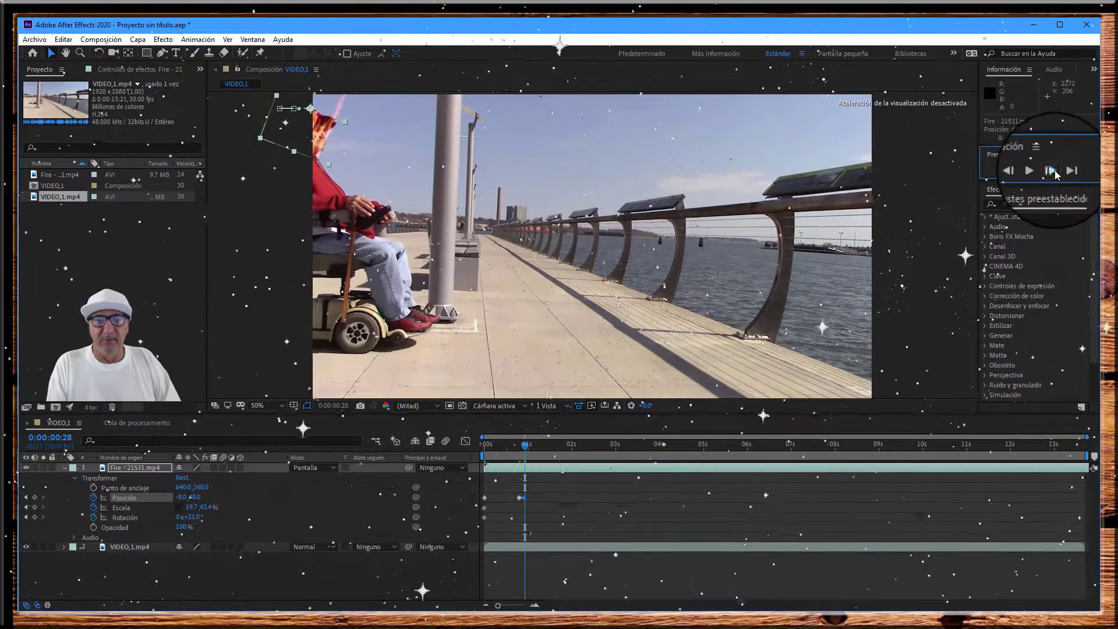
click(1054, 171)
click(1054, 171)
click(1053, 170)
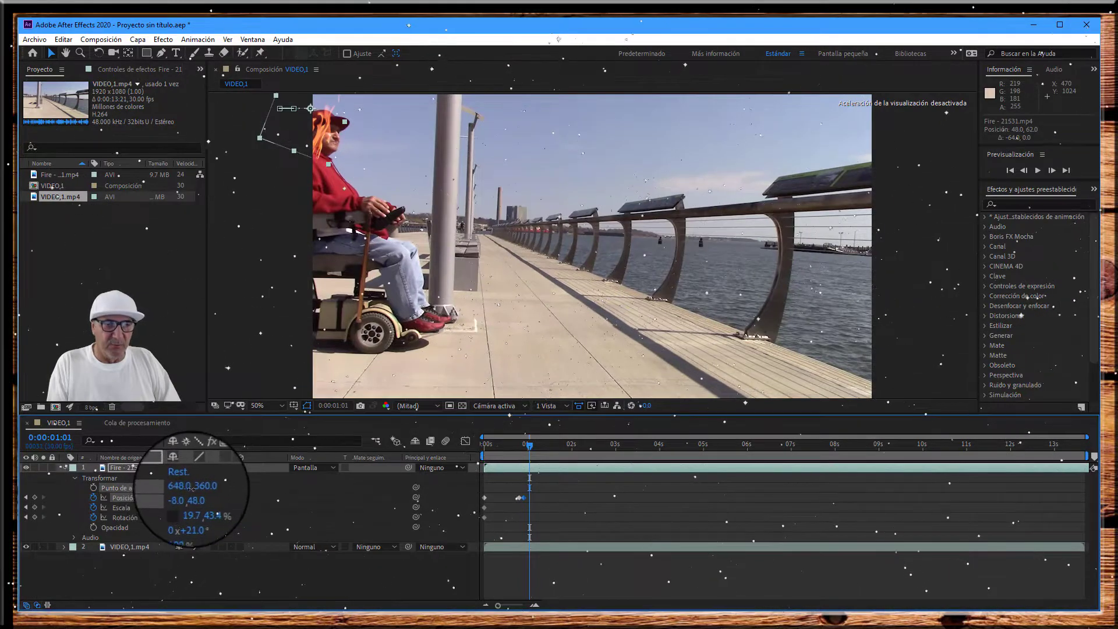
drag(179, 486, 116, 482)
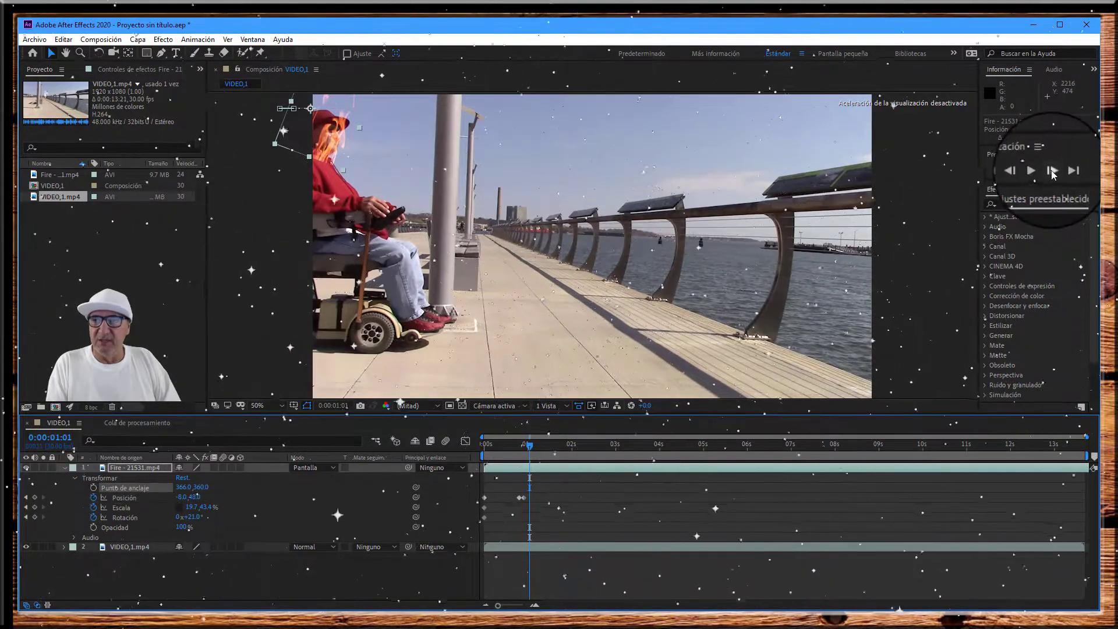
click(1053, 171)
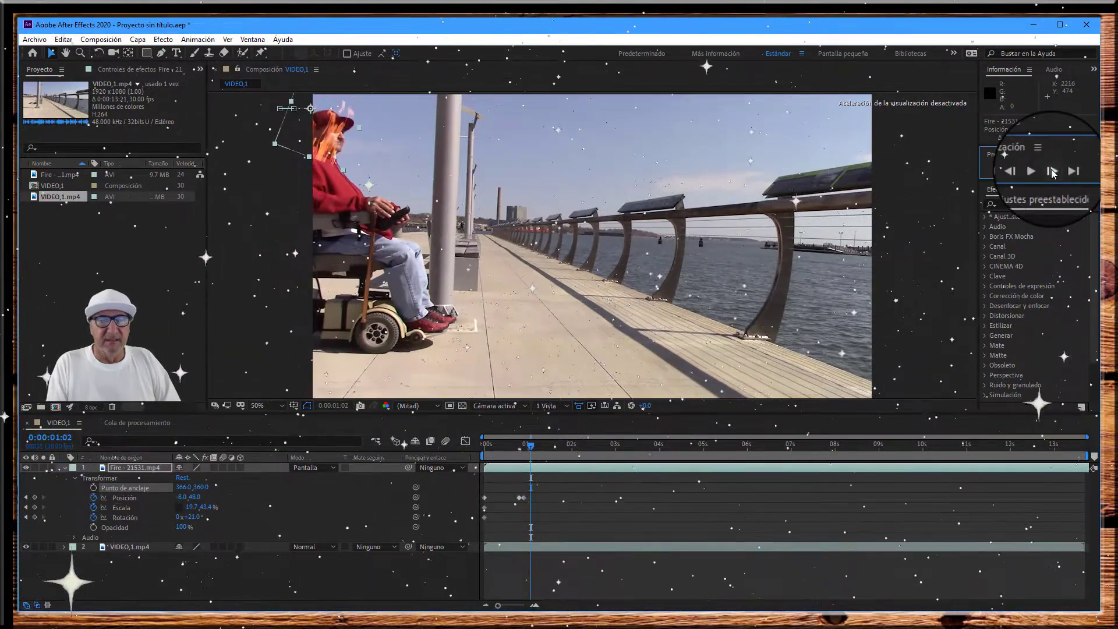
click(1052, 172)
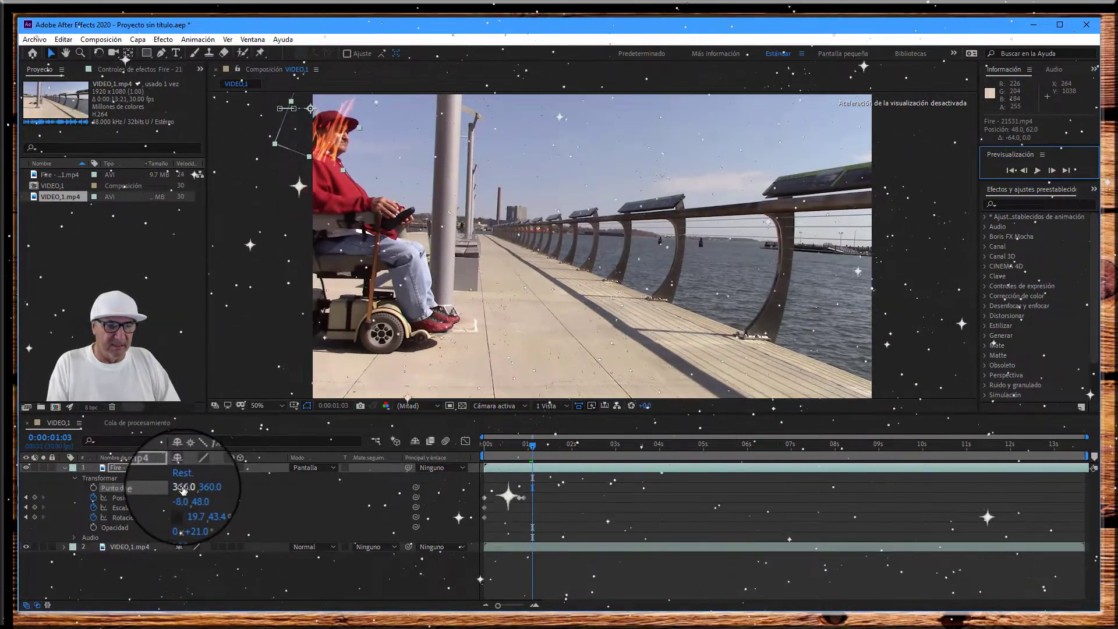
drag(180, 486, 77, 455)
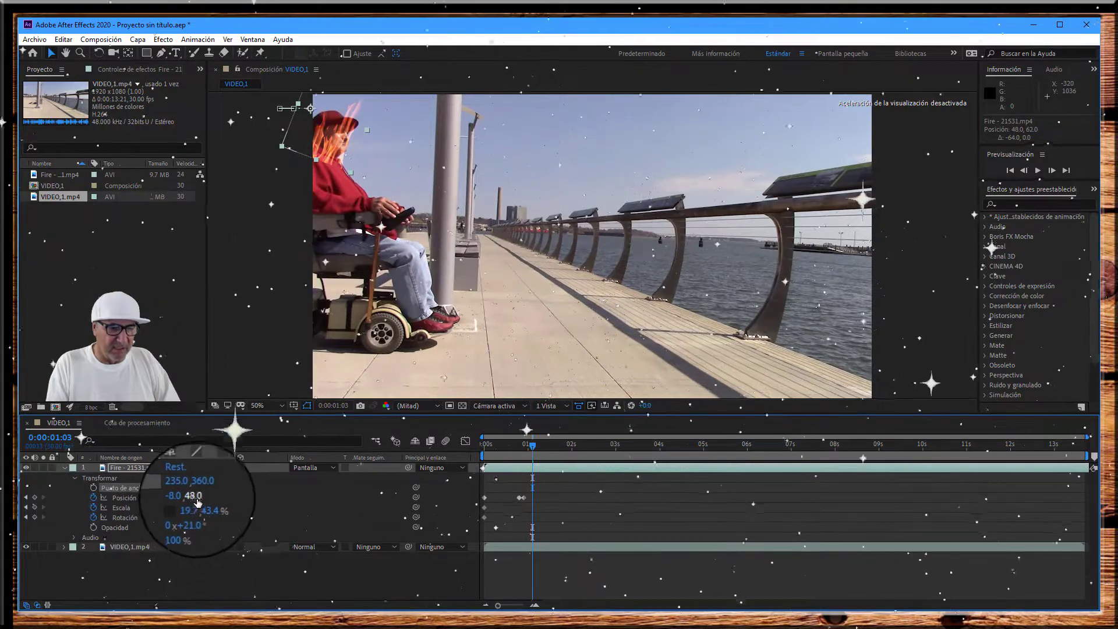
drag(198, 499, 183, 496)
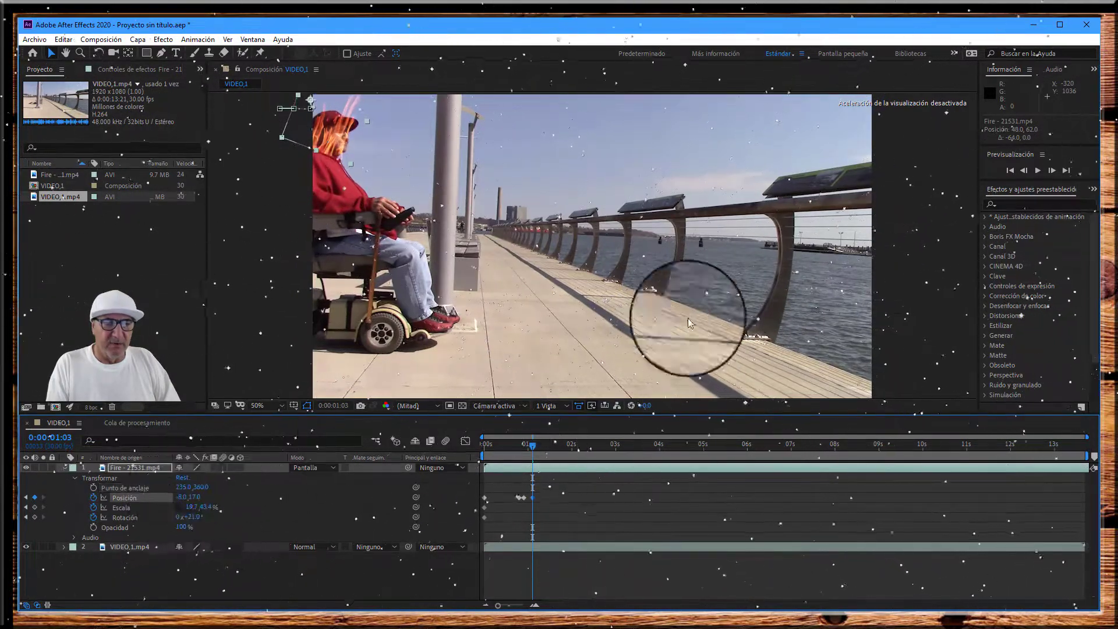
Advance four frames and re-enter the fire's Position values to follow the head at 0:00:01:08
click(1052, 170)
click(1051, 170)
click(1051, 170)
click(1052, 170)
click(1051, 170)
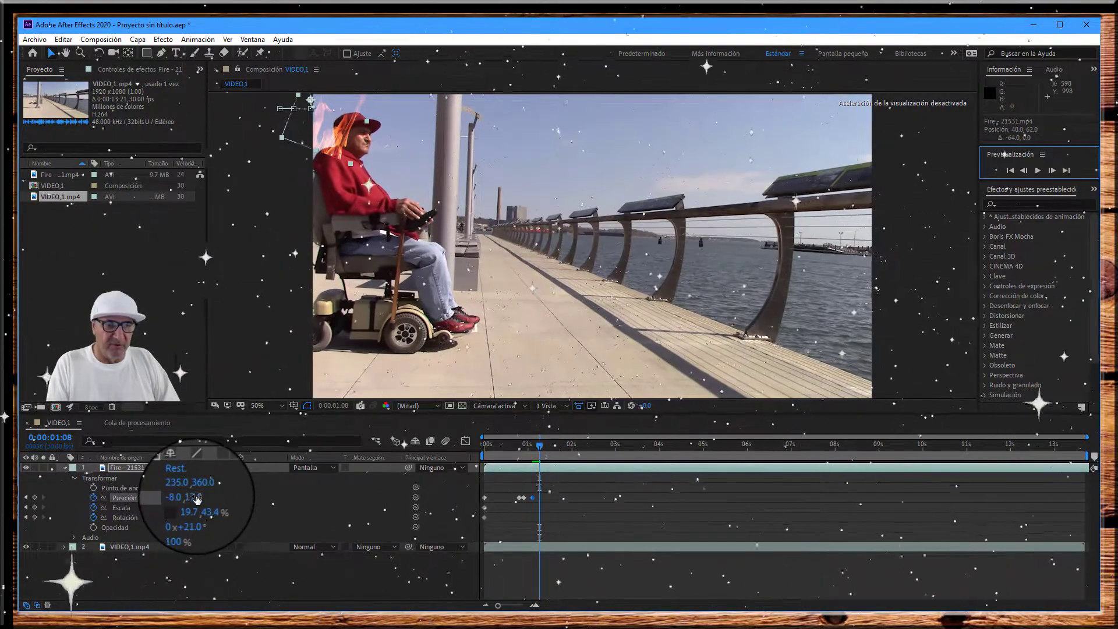
click(176, 498)
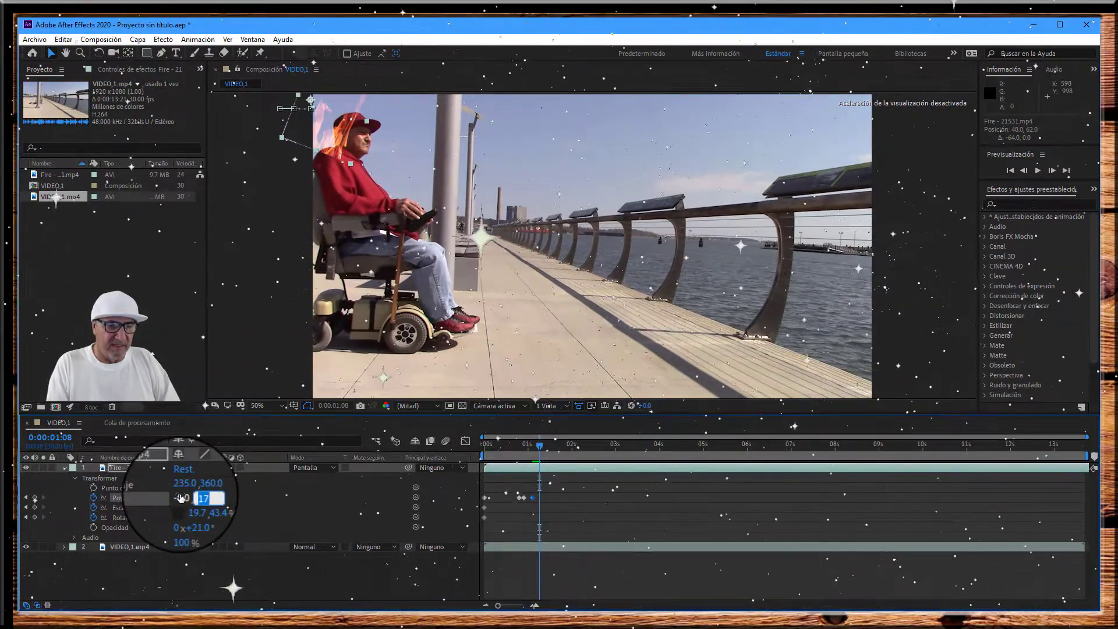
key(Return)
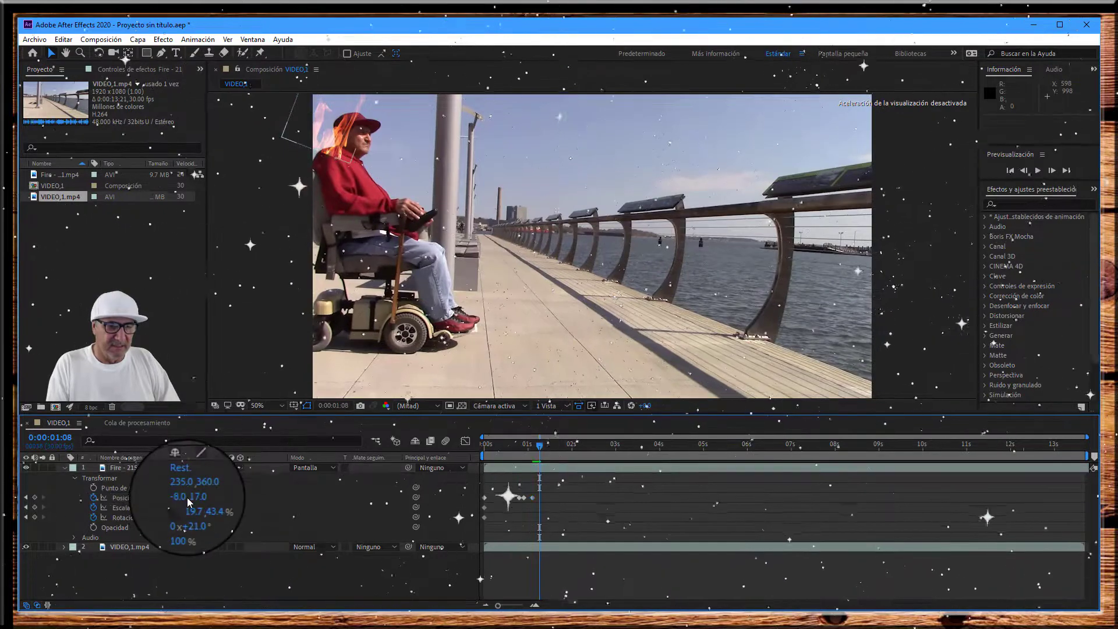
click(177, 498)
drag(176, 497, 232, 505)
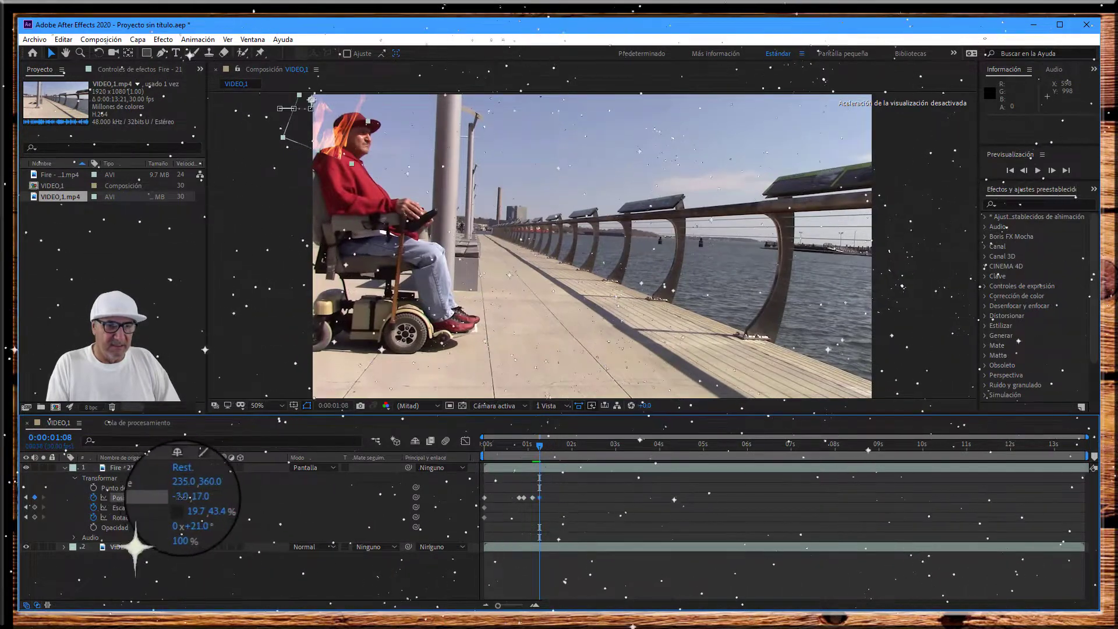
Step forward frame by frame, keying the fire's Position right onto the rider's head
click(234, 505)
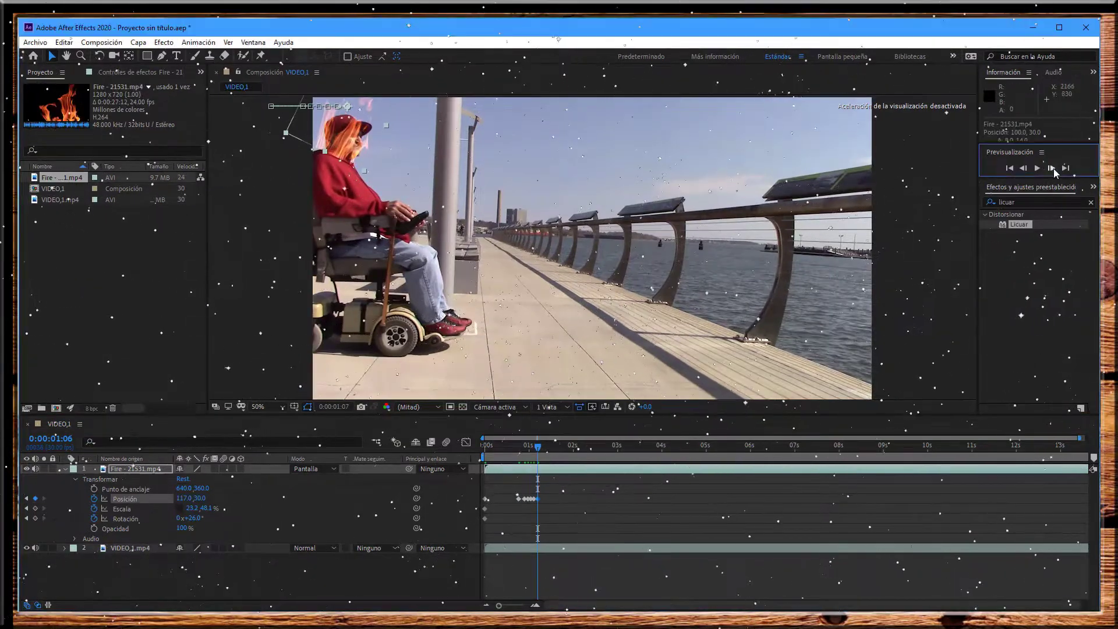
click(1053, 168)
drag(184, 498, 226, 504)
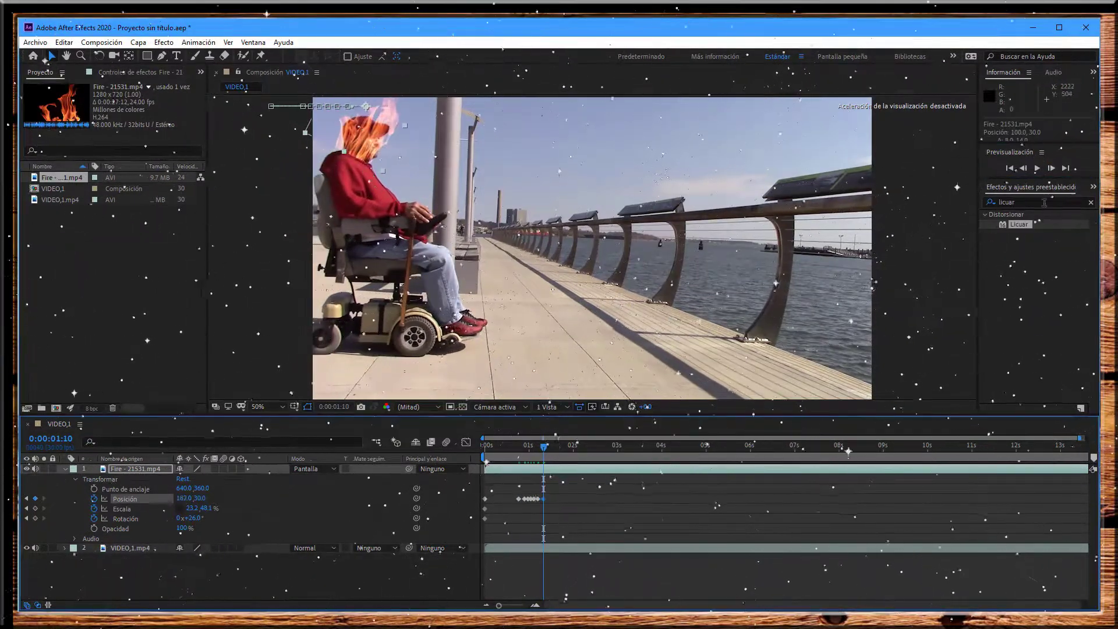
click(1050, 167)
click(1051, 167)
key(Page_Down)
key(Page_Down)
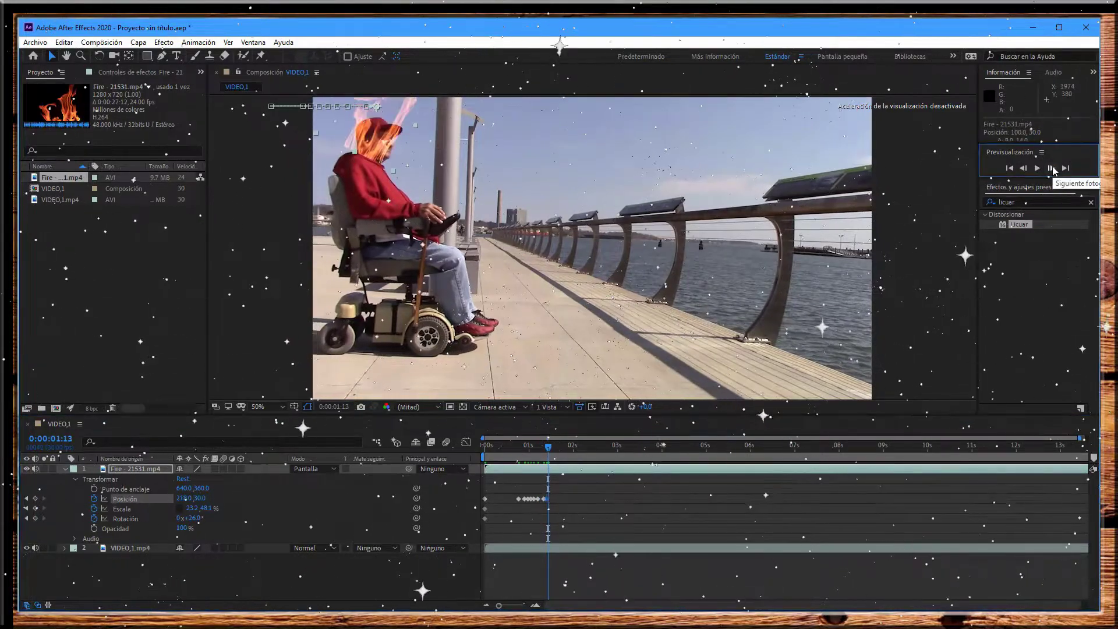
drag(179, 499, 205, 498)
Keep stepping ahead and keying Position right so the flame tracks the head through 0:00:01:29
key(Page_Down)
key(Page_Down)
key(Page_Down)
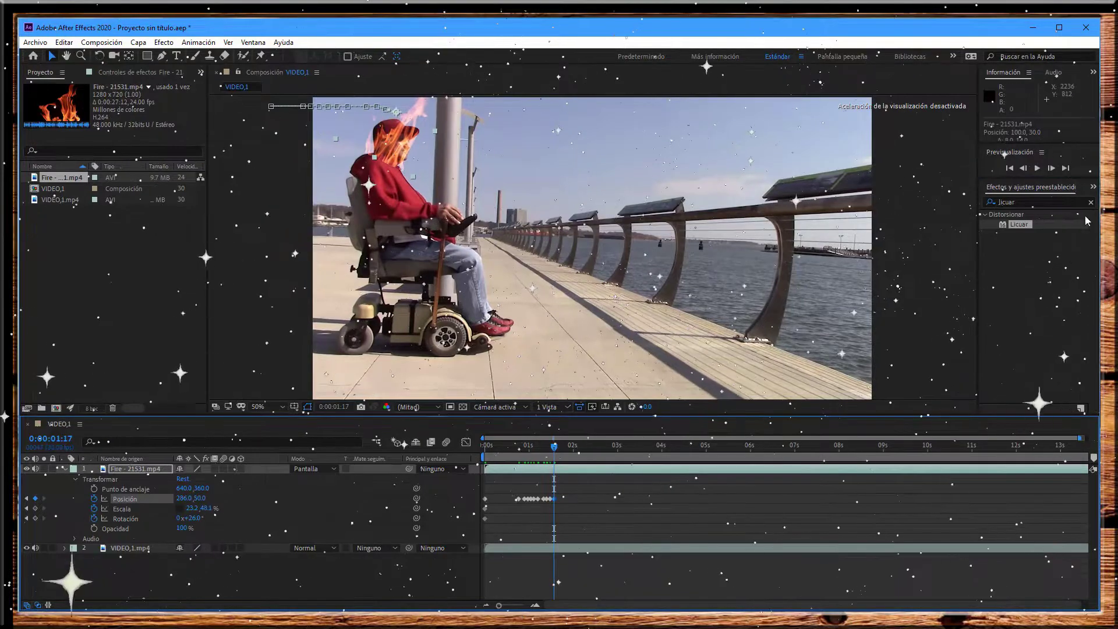
key(Page_Down)
key(Page_Down)
key(Page_Down)
key(shift+Right)
key(shift+Right)
key(shift+Right)
key(Right)
key(Right)
key(Right)
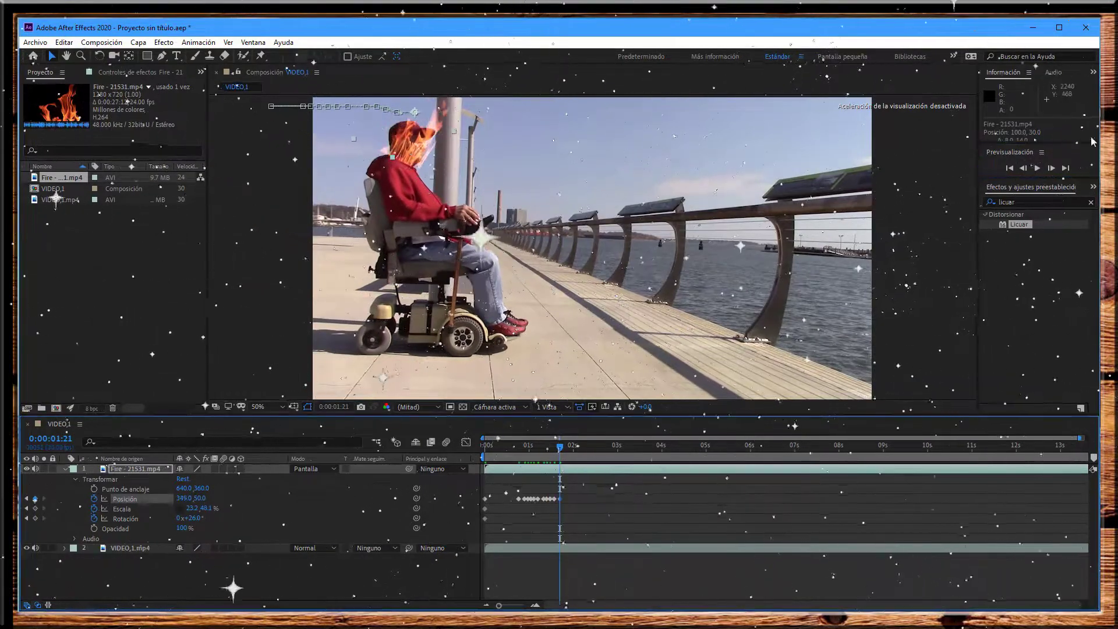
key(Page_Down)
key(Page_Down)
key(Page_Down)
drag(185, 498, 213, 499)
key(Page_Down)
key(Page_Down)
key(Page_Down)
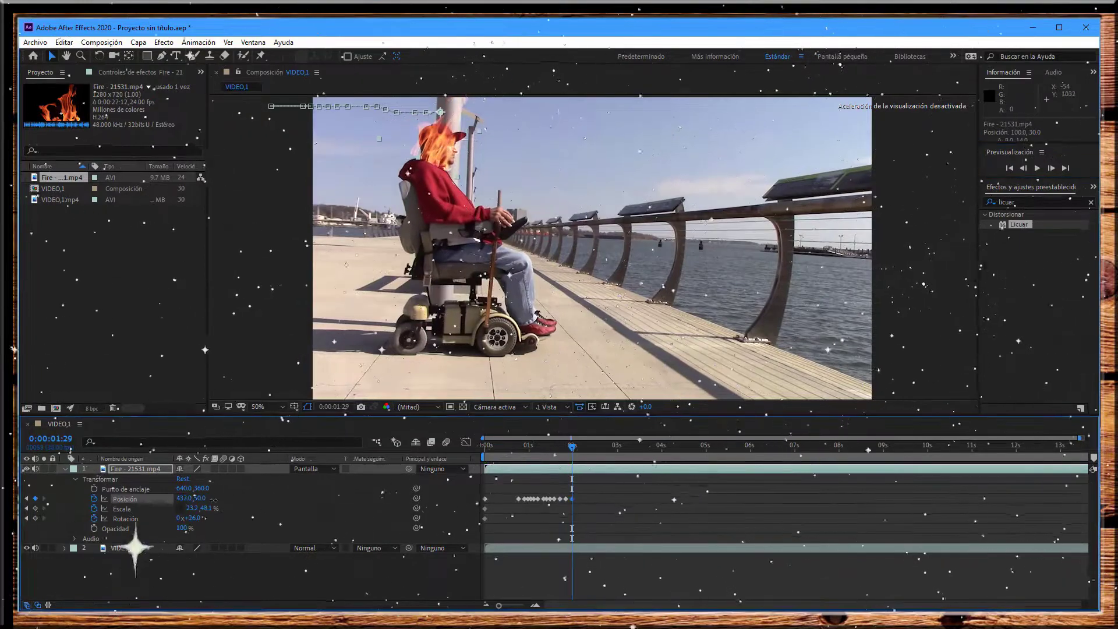
Step forward through the footage, keying the fire's Position rightward to follow the head
click(1052, 168)
click(1052, 168)
click(1052, 168)
click(1052, 168)
mouse_move(185, 498)
mouse_down()
mouse_move(229, 499)
mouse_move(200, 499)
mouse_up()
click(1051, 168)
click(1051, 168)
click(1051, 168)
click(1051, 168)
click(1051, 168)
double_click(1052, 168)
double_click(1051, 168)
double_click(1051, 168)
double_click(1051, 168)
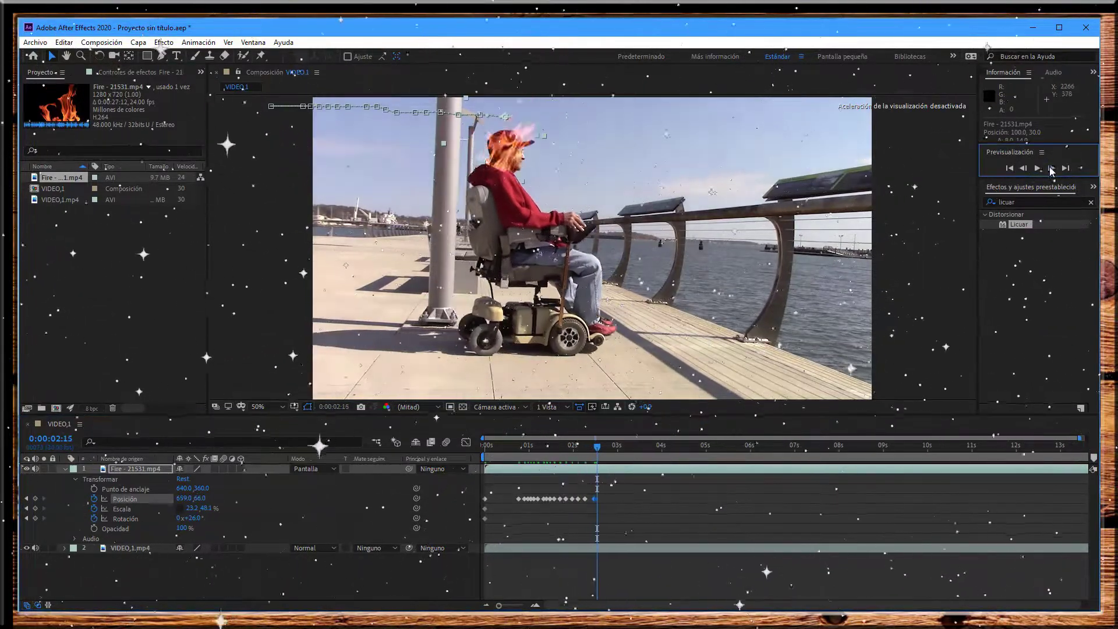
double_click(1052, 169)
double_click(1051, 168)
double_click(1051, 168)
mouse_move(185, 499)
mouse_down()
mouse_move(243, 505)
mouse_move(190, 516)
mouse_up()
double_click(1051, 169)
double_click(1051, 169)
double_click(1051, 168)
double_click(1051, 168)
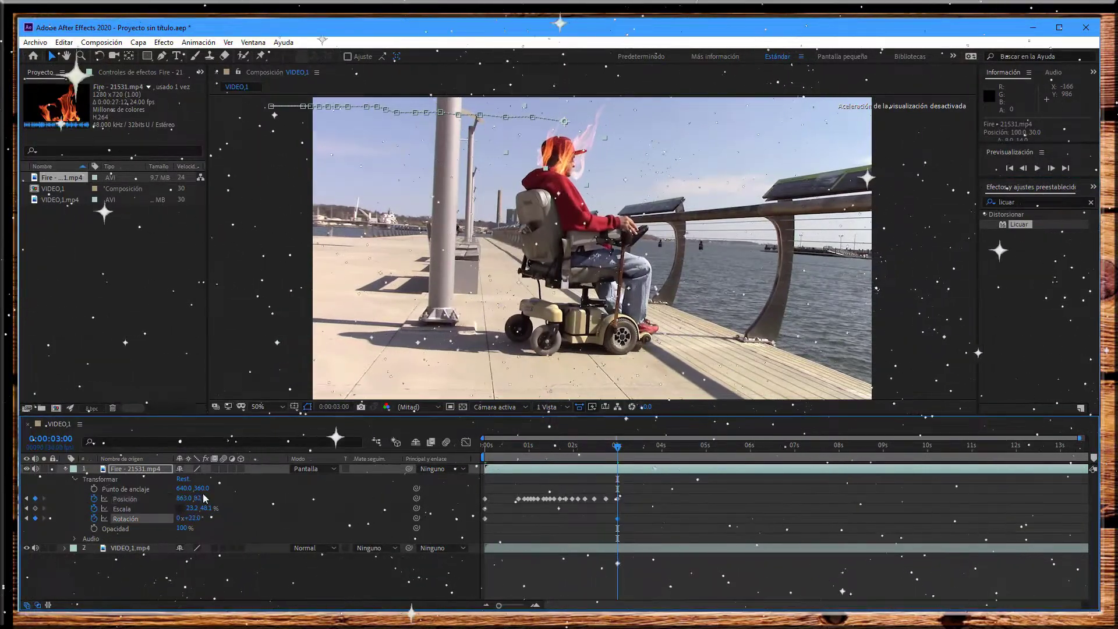
Reduce the fire's tilt to 22° and keep keying its Position right onto the head
double_click(1052, 168)
double_click(1052, 168)
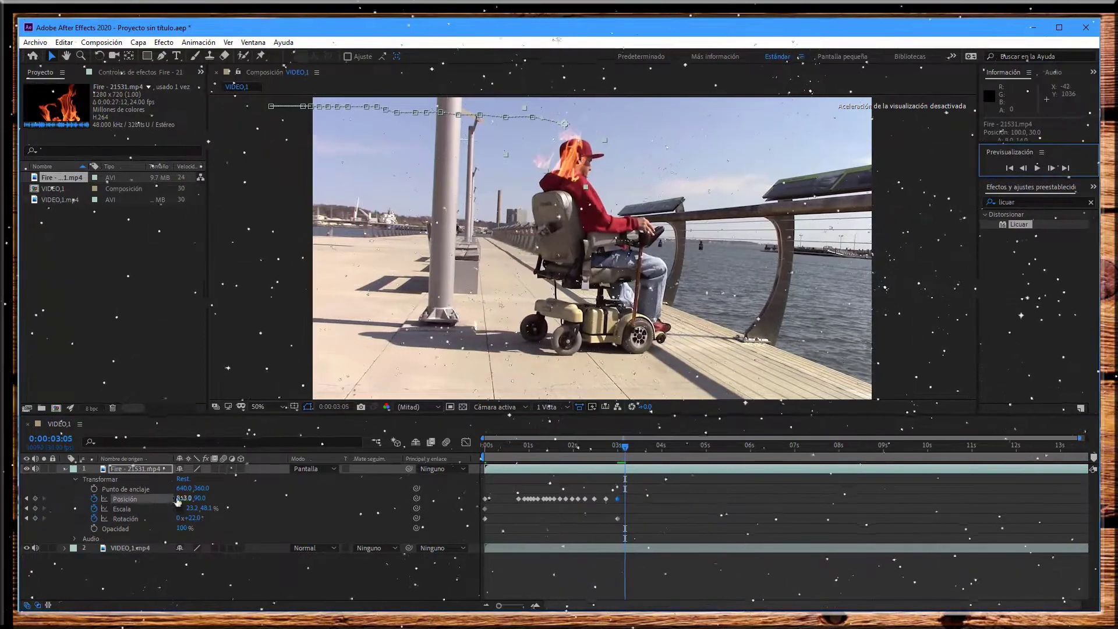
double_click(1051, 168)
click(1051, 168)
mouse_move(185, 499)
mouse_down()
mouse_move(215, 499)
mouse_move(187, 498)
mouse_move(180, 518)
mouse_move(172, 498)
mouse_move(207, 499)
mouse_move(205, 518)
mouse_move(256, 514)
mouse_up()
double_click(1051, 169)
double_click(1051, 168)
double_click(1051, 168)
double_click(1052, 168)
double_click(1051, 169)
double_click(1051, 168)
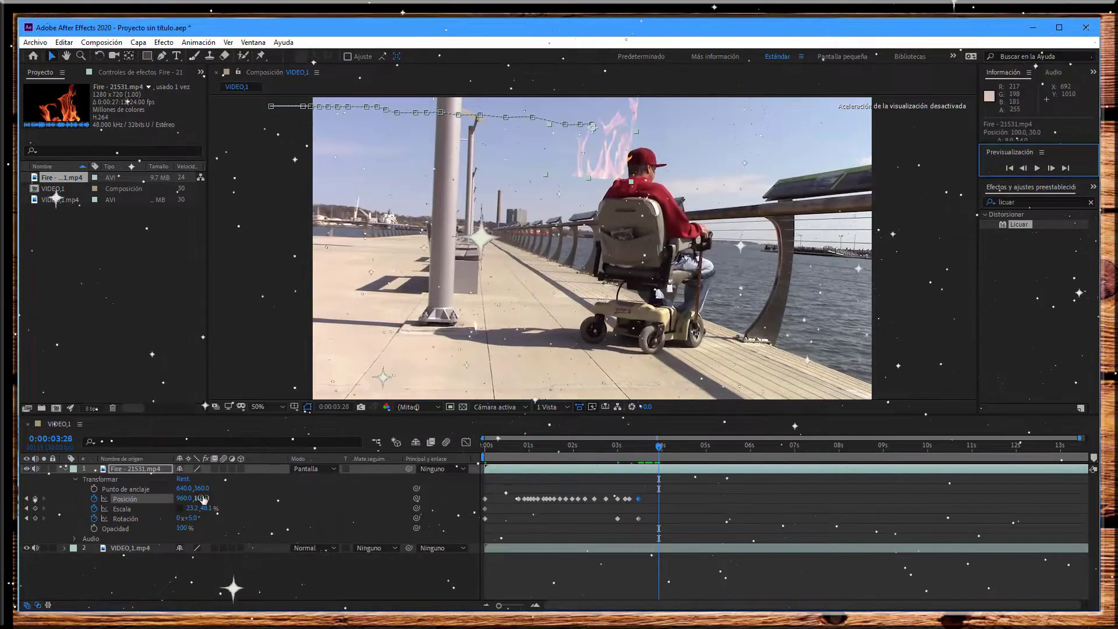
drag(628, 127, 632, 132)
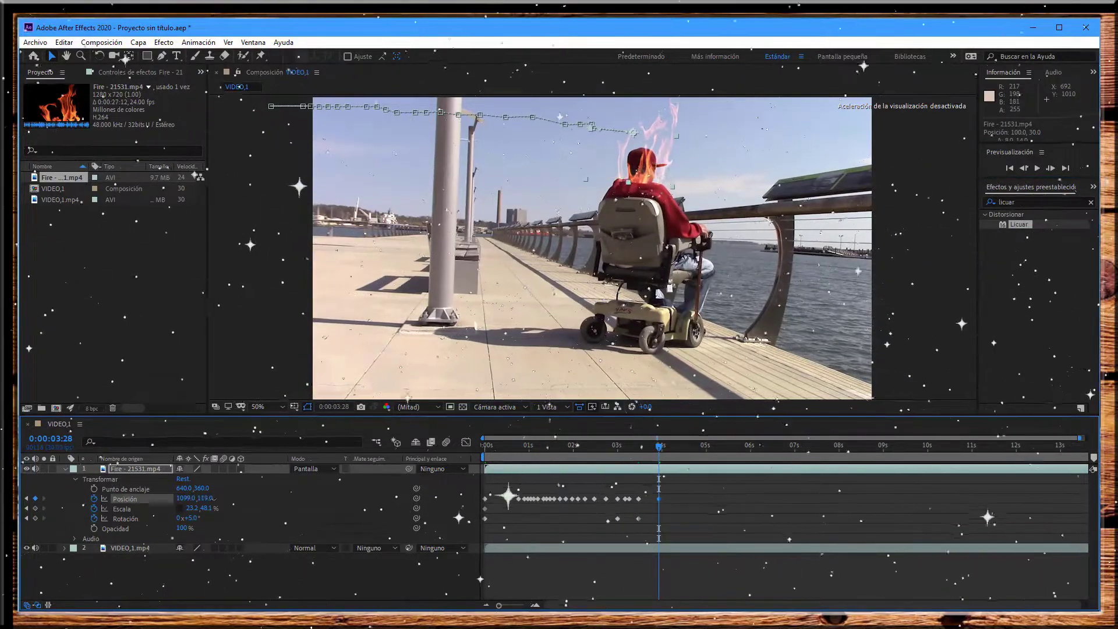
double_click(1051, 169)
double_click(1051, 168)
drag(200, 498, 219, 499)
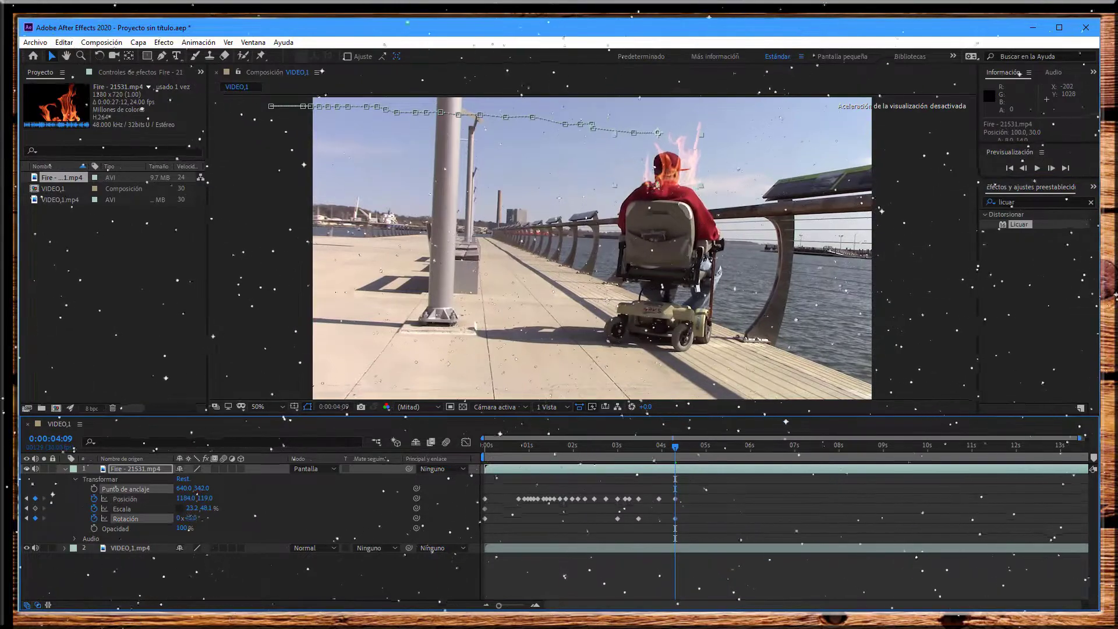
Readjust the fire's rotation to match the head, then key its Position left as he moves
double_click(1052, 169)
double_click(1051, 168)
mouse_move(184, 518)
mouse_down()
mouse_move(216, 500)
mouse_move(165, 498)
mouse_up()
double_click(1051, 168)
double_click(1051, 169)
double_click(1052, 169)
double_click(1052, 168)
double_click(1051, 168)
double_click(1051, 169)
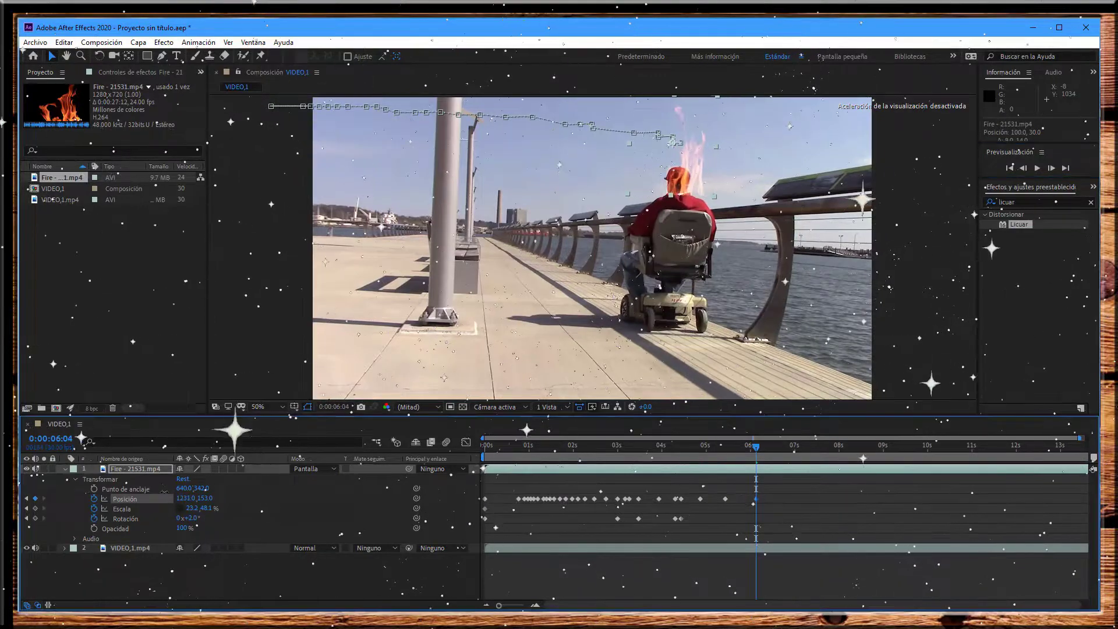
double_click(1054, 169)
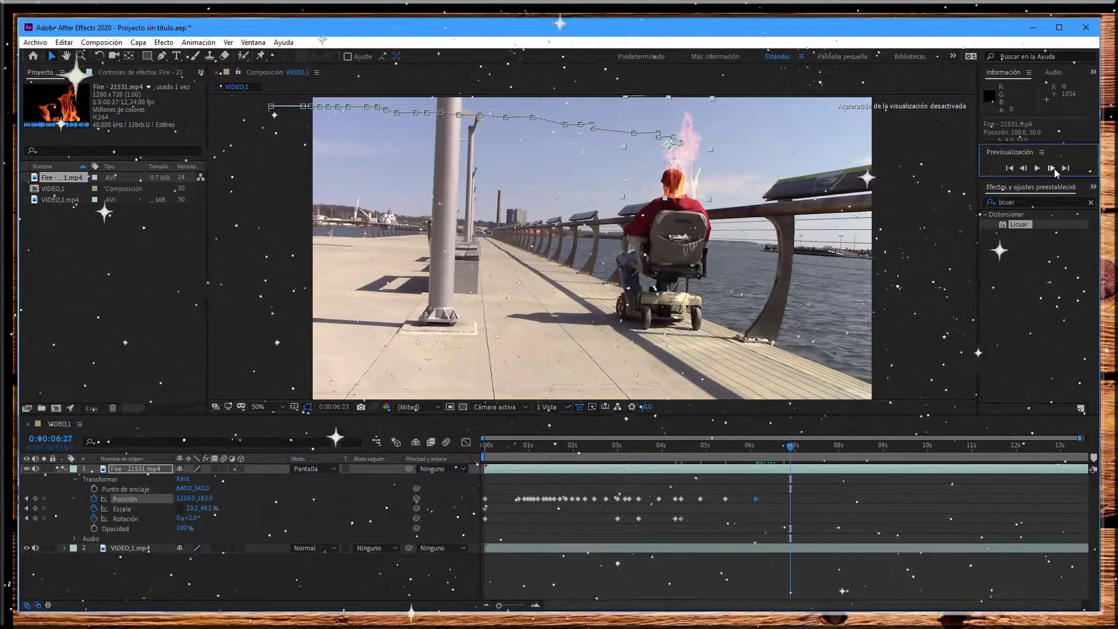
double_click(1053, 168)
drag(181, 498, 156, 495)
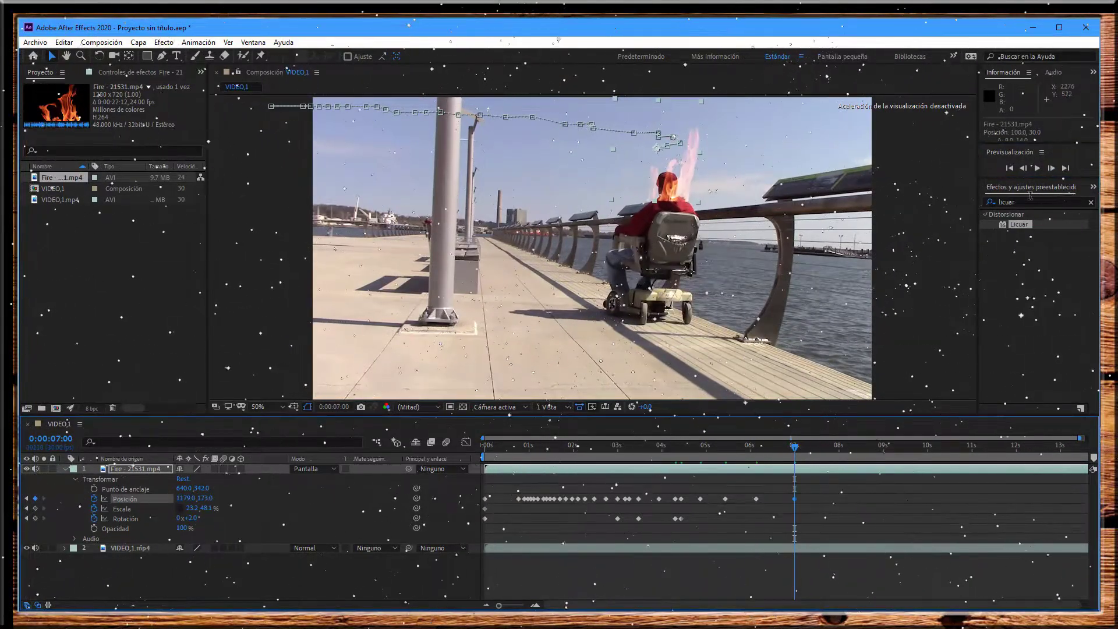
Key the fire further left and shrink its Scale as the rider gets smaller
double_click(1051, 168)
double_click(1051, 169)
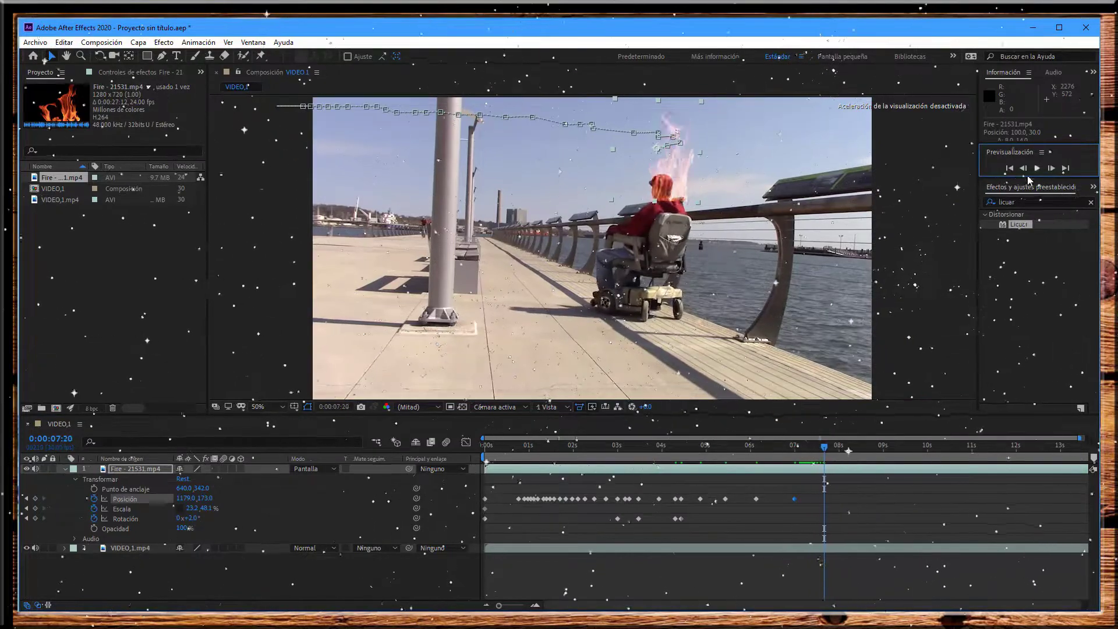
double_click(1051, 169)
mouse_move(188, 499)
mouse_down()
mouse_move(167, 499)
mouse_move(194, 518)
mouse_move(163, 499)
mouse_up()
double_click(1051, 168)
double_click(1051, 168)
double_click(1051, 168)
double_click(1051, 169)
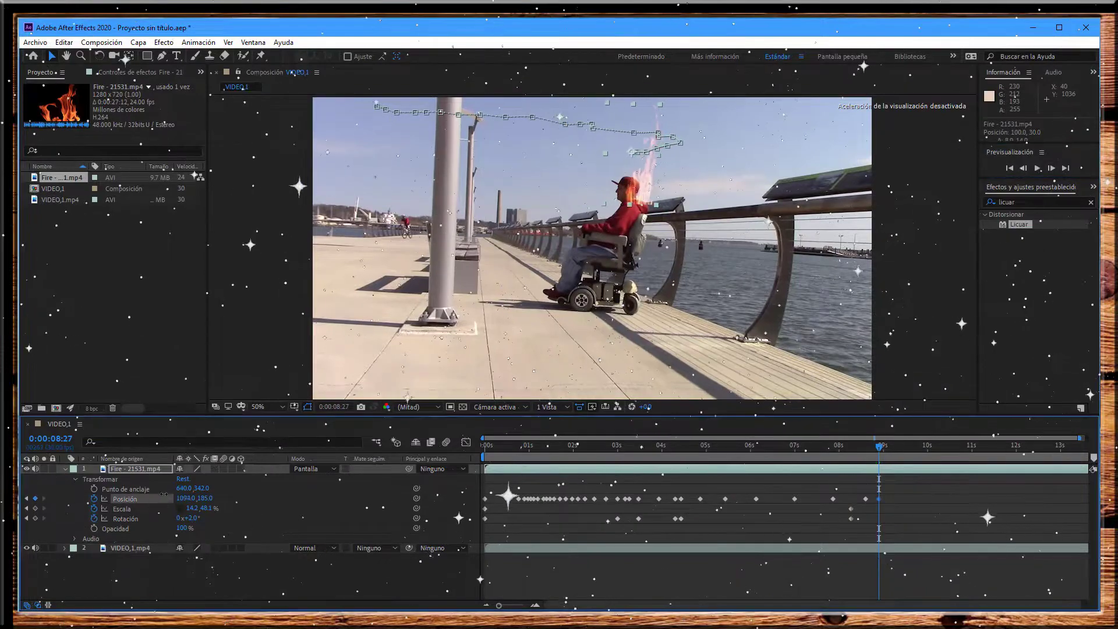
double_click(1052, 168)
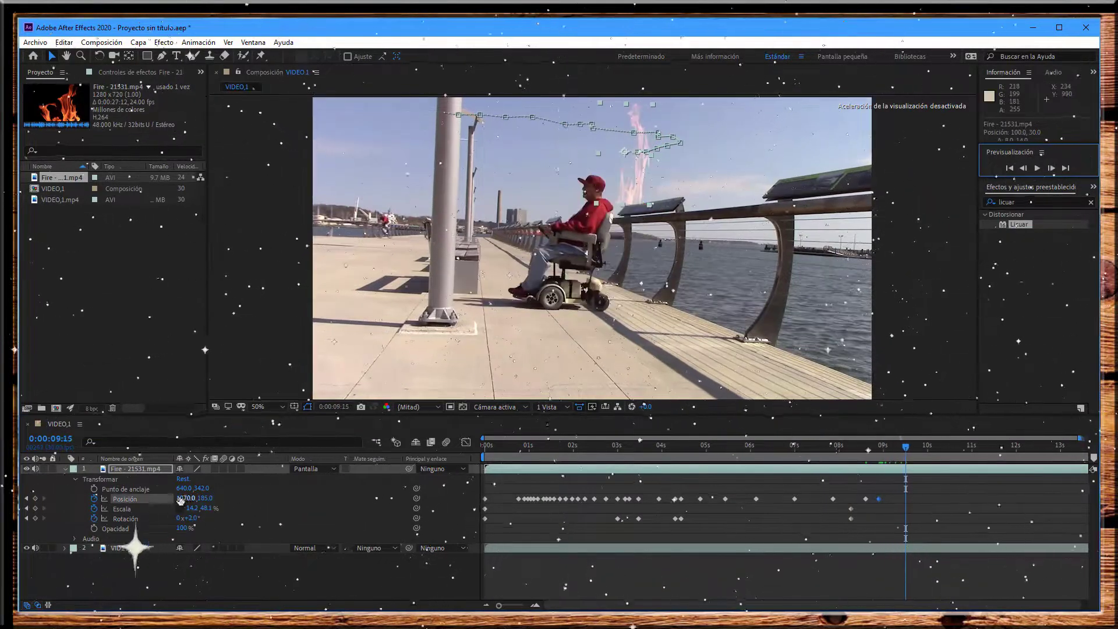
mouse_move(187, 498)
mouse_down()
mouse_move(146, 498)
mouse_move(182, 498)
mouse_up()
Key the final Position moves, leaving the fire at 526, 150 around 0:00:11:03
double_click(1051, 168)
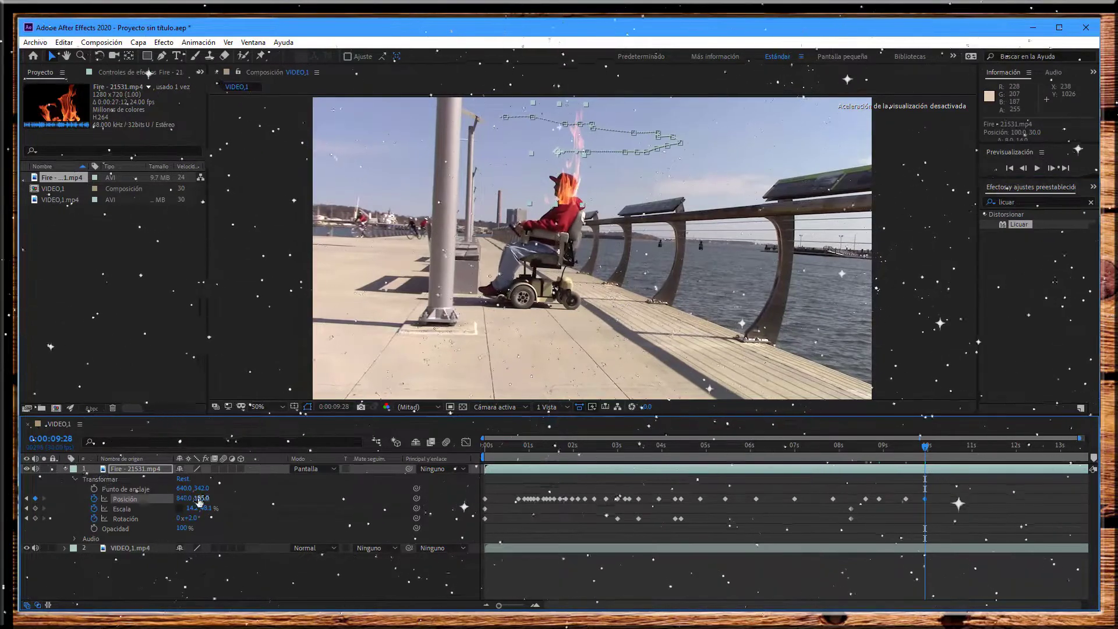
double_click(1051, 168)
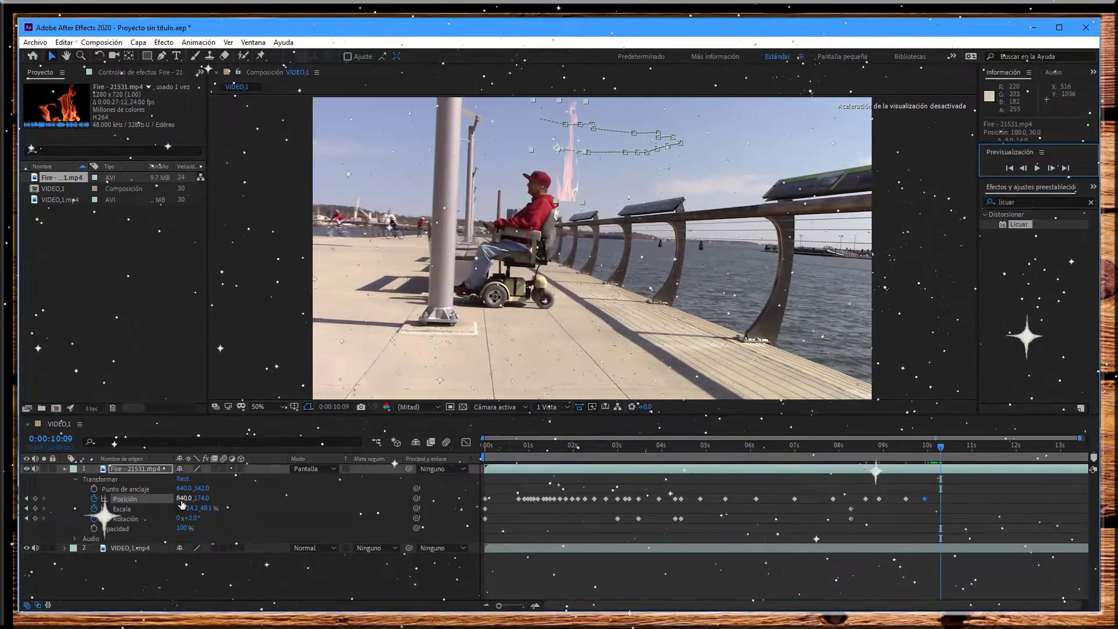
drag(182, 499, 89, 468)
double_click(1054, 169)
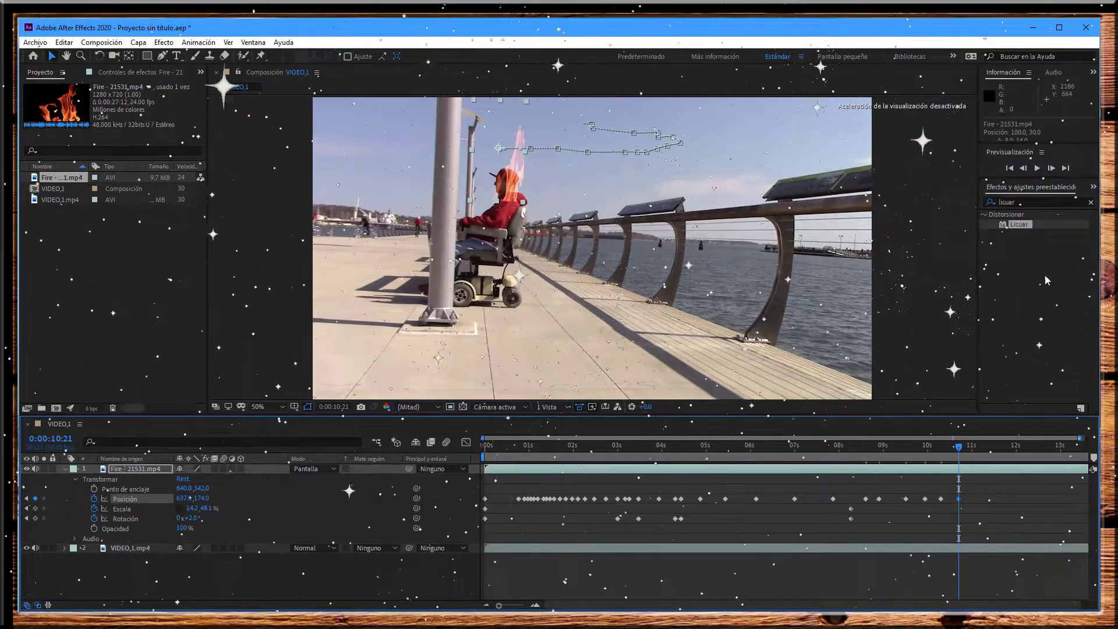
click(1051, 168)
mouse_move(184, 498)
mouse_down()
mouse_move(100, 479)
mouse_move(152, 499)
mouse_move(183, 490)
mouse_up()
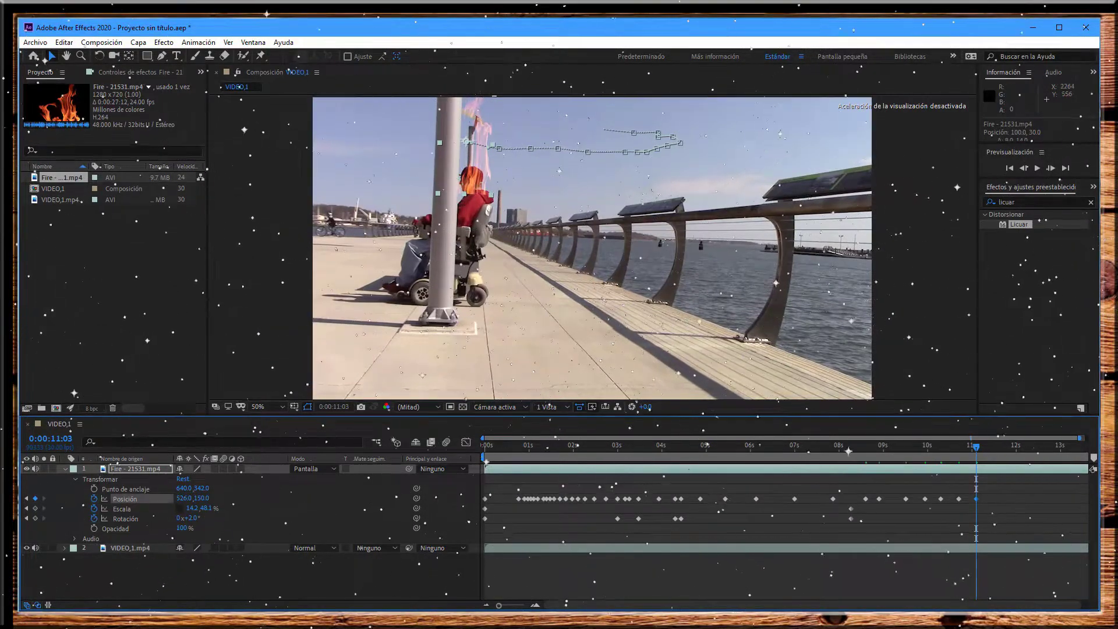
click(1051, 169)
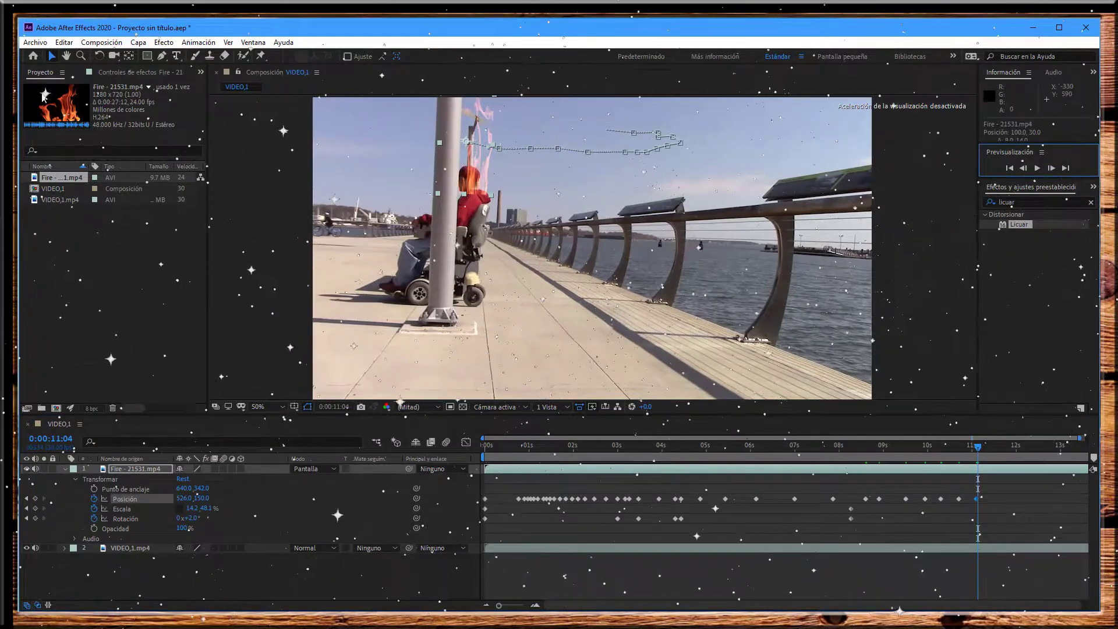
Split the fire layer at the current frame, then advance frame by frame to 0:00:11:18
click(64, 44)
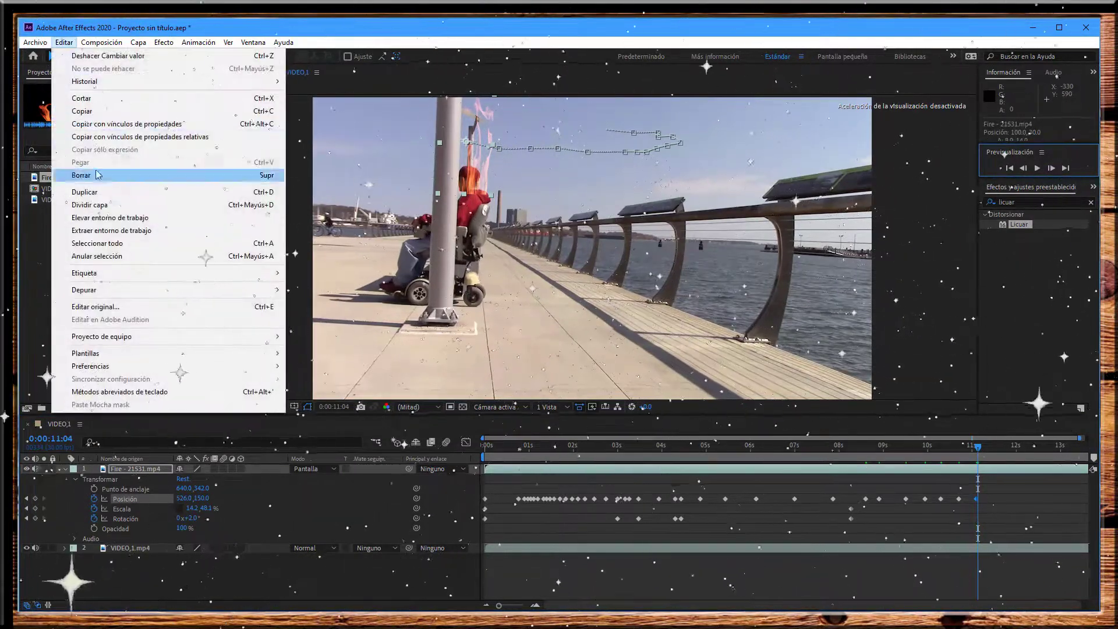
click(92, 203)
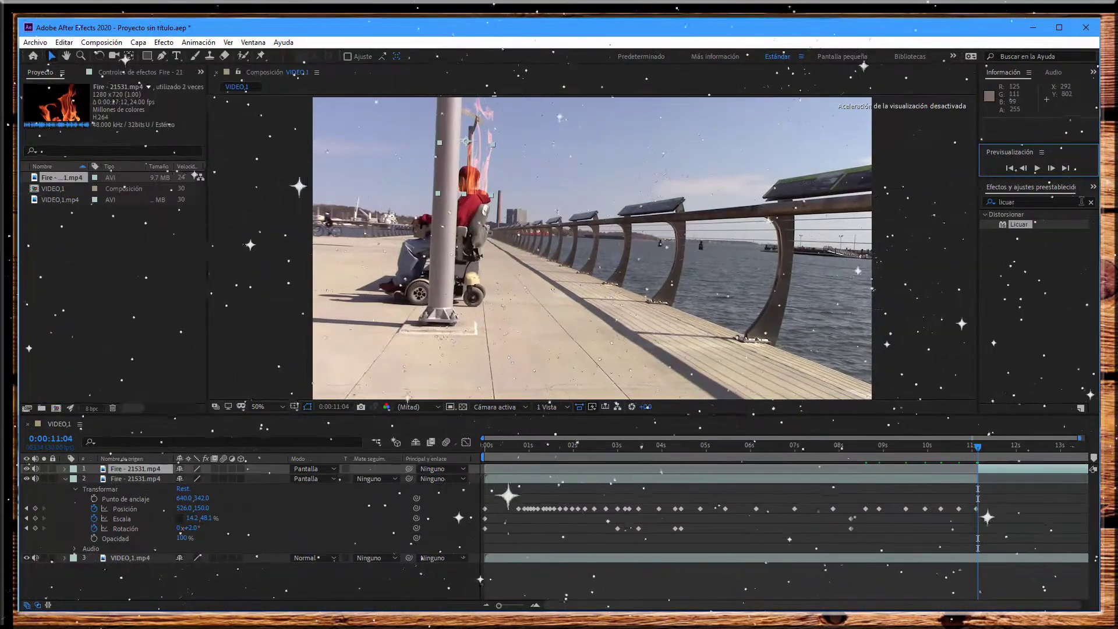
click(1051, 169)
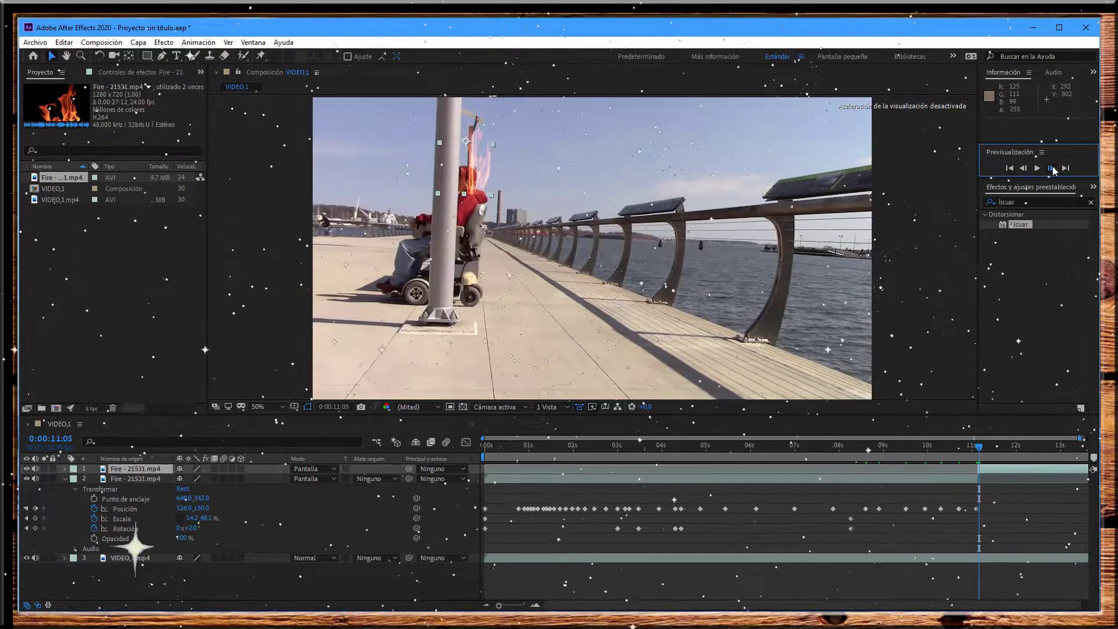
click(1051, 168)
click(1051, 169)
click(1051, 168)
click(1051, 168)
click(1051, 168)
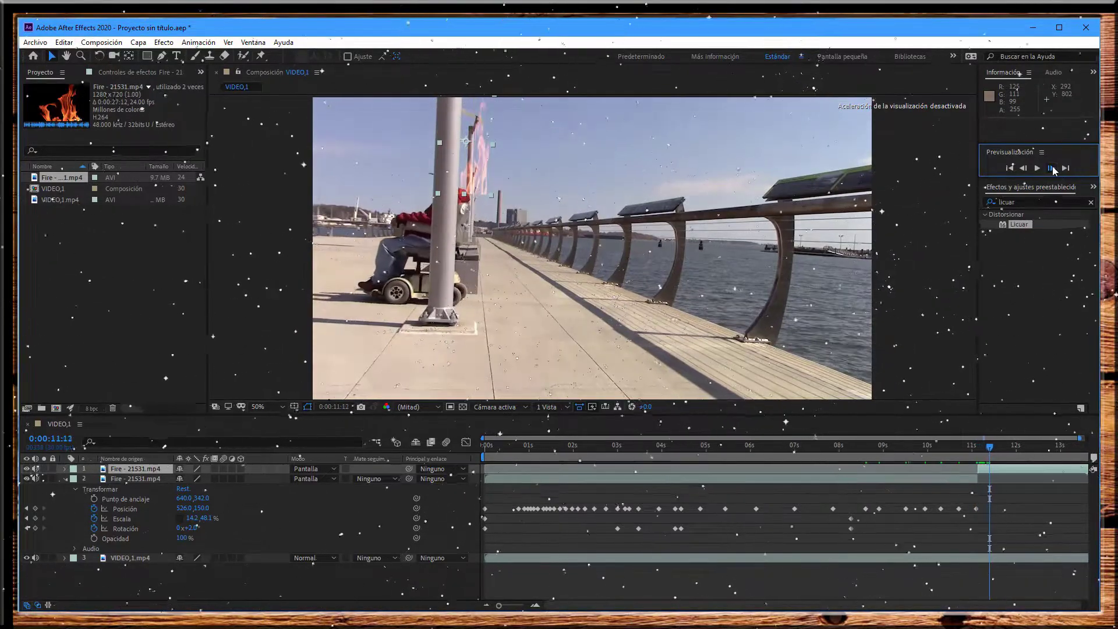
click(1051, 168)
click(1051, 168)
click(1051, 168)
click(1051, 168)
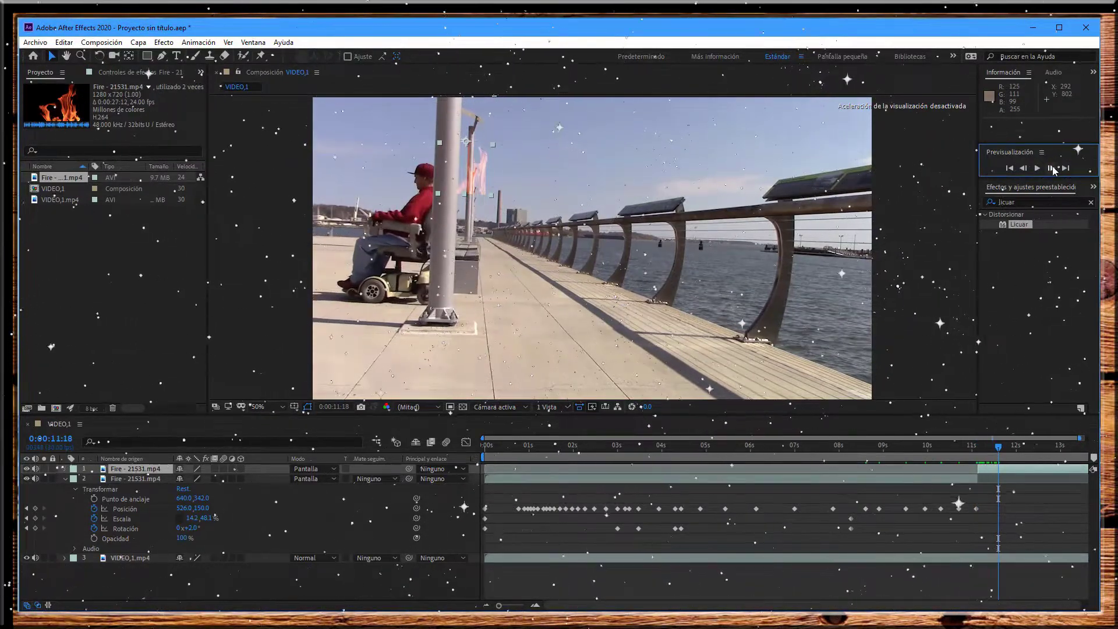
click(1052, 168)
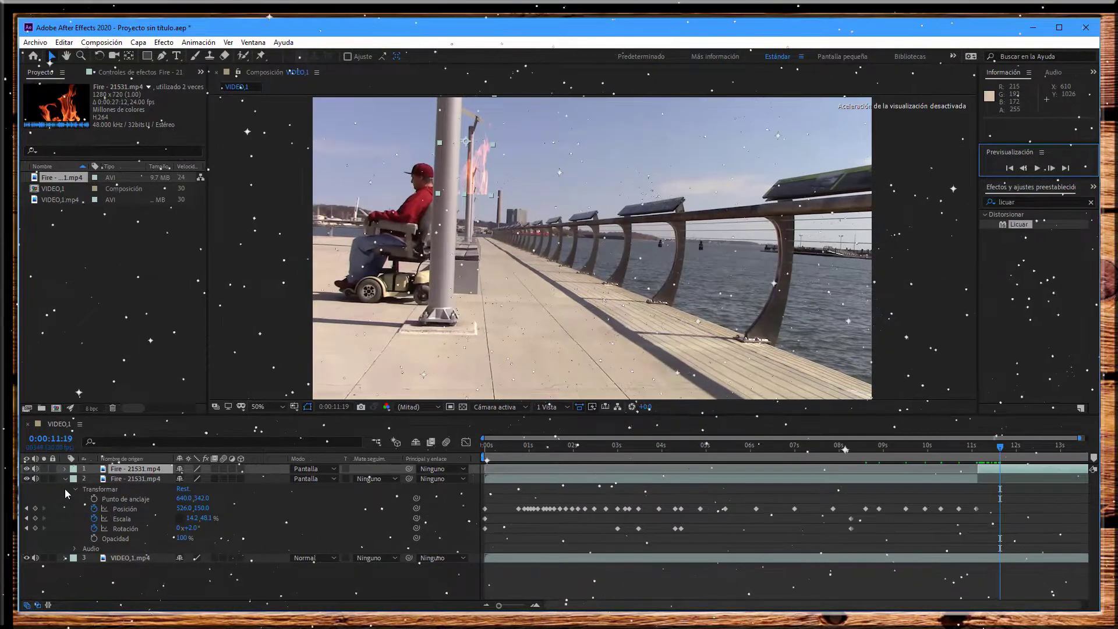
Duplicate the fire layer, then delete the extra second fire layer
click(62, 43)
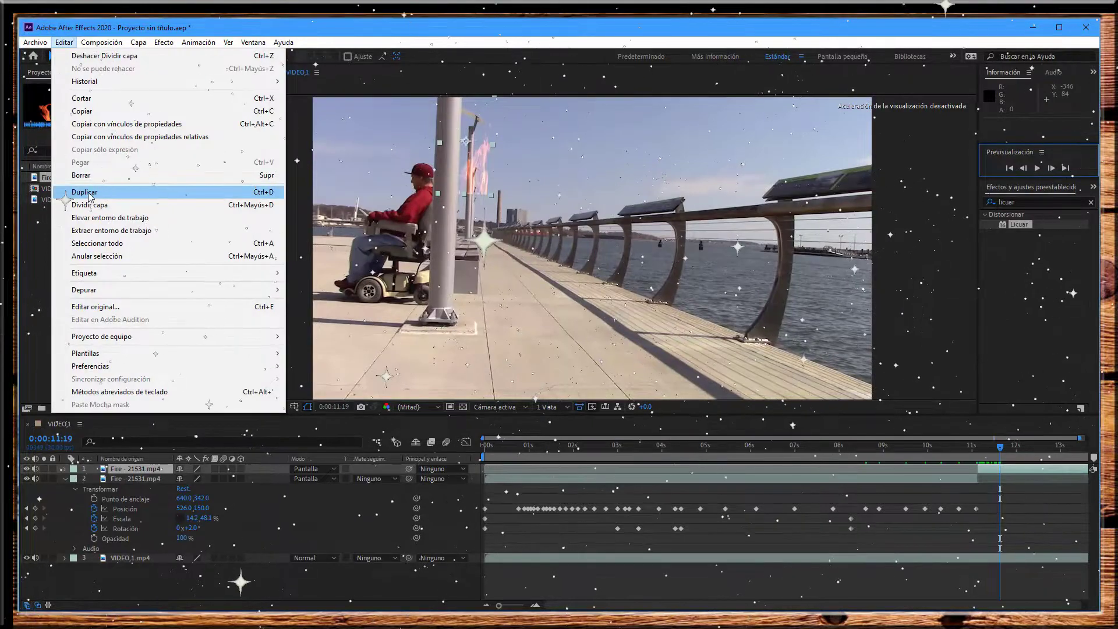
click(90, 194)
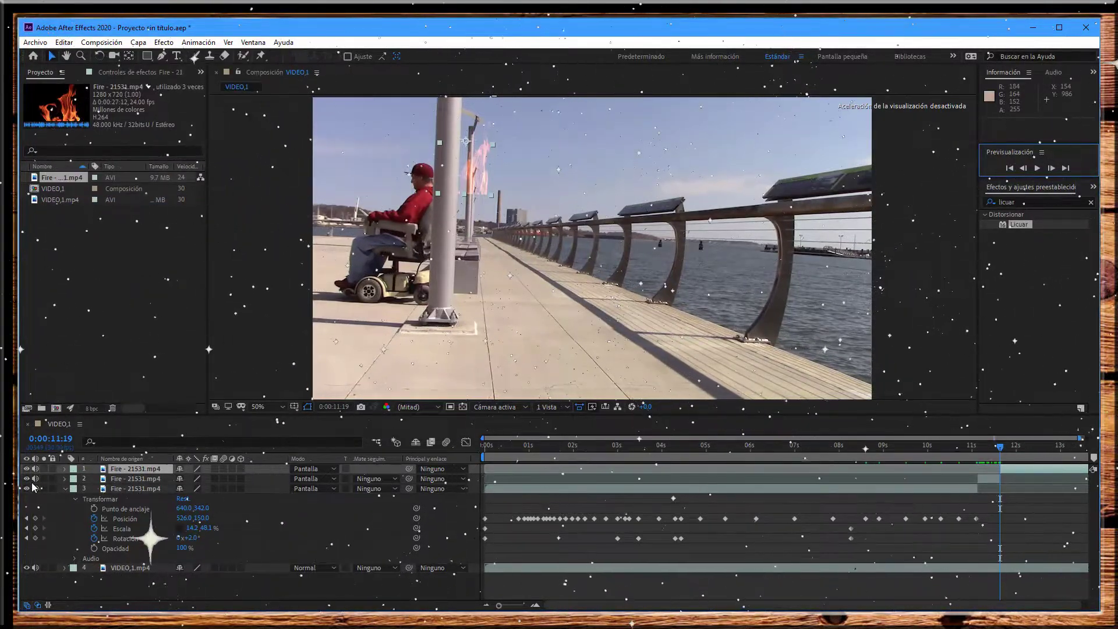
click(64, 488)
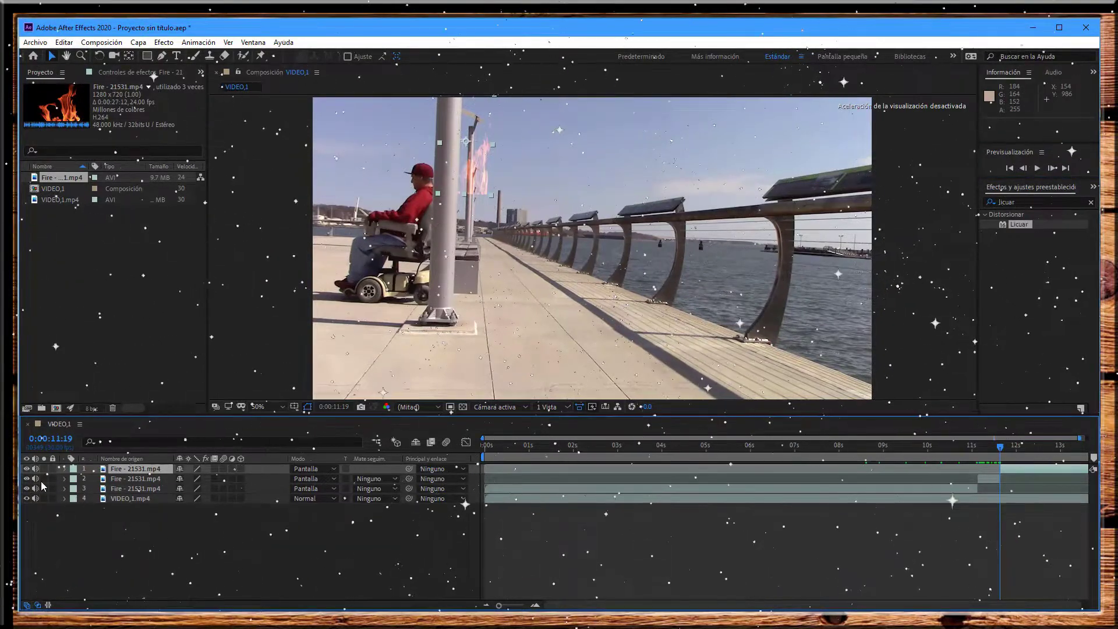
click(128, 479)
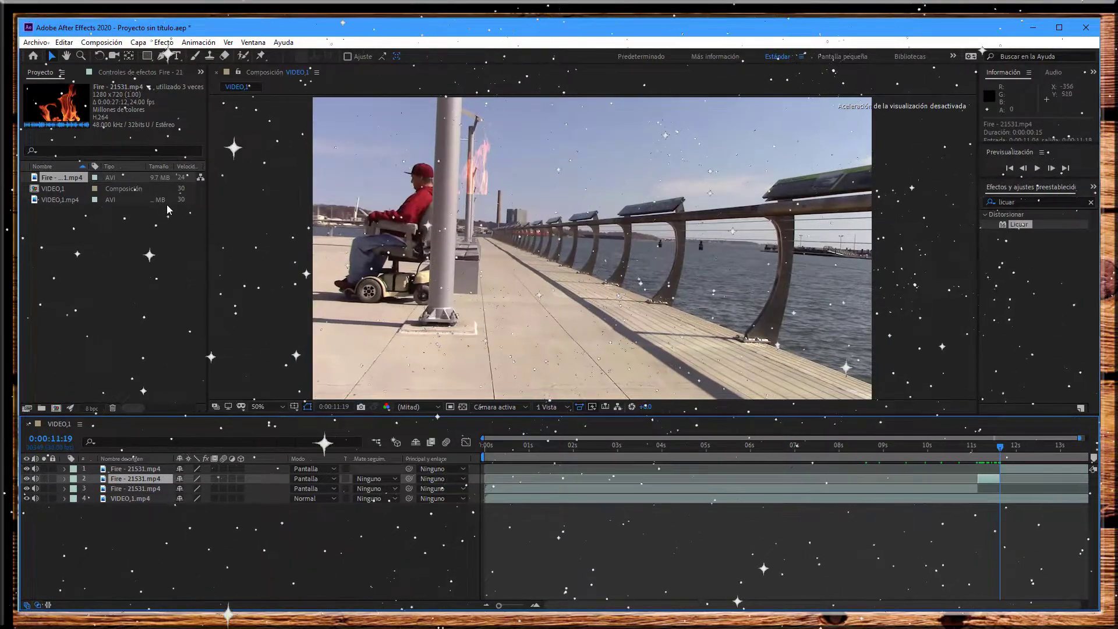
click(64, 42)
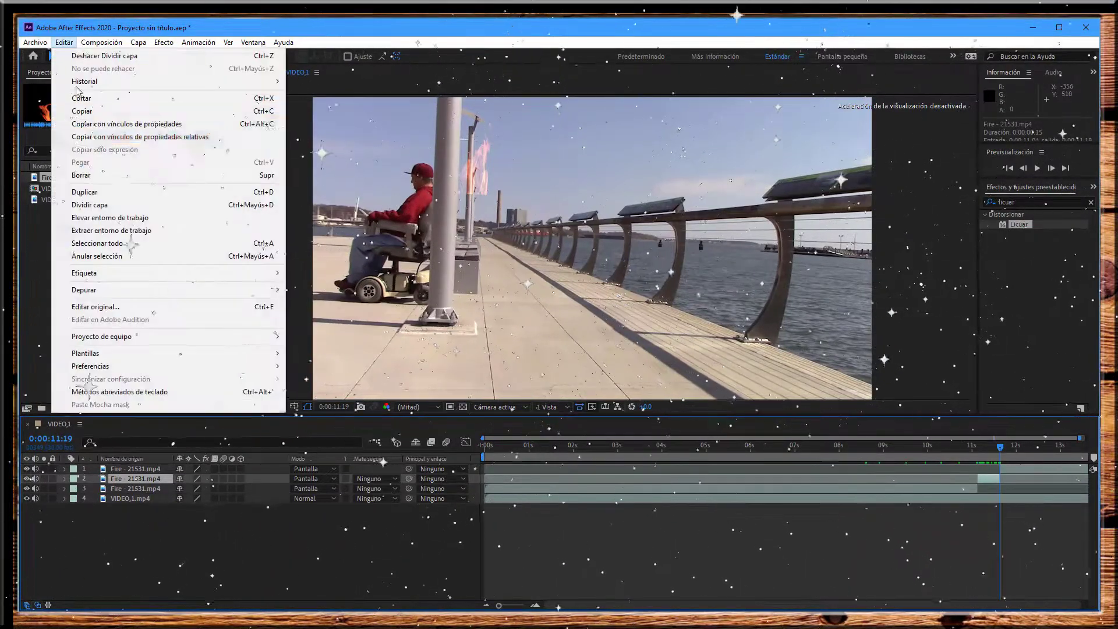
click(81, 175)
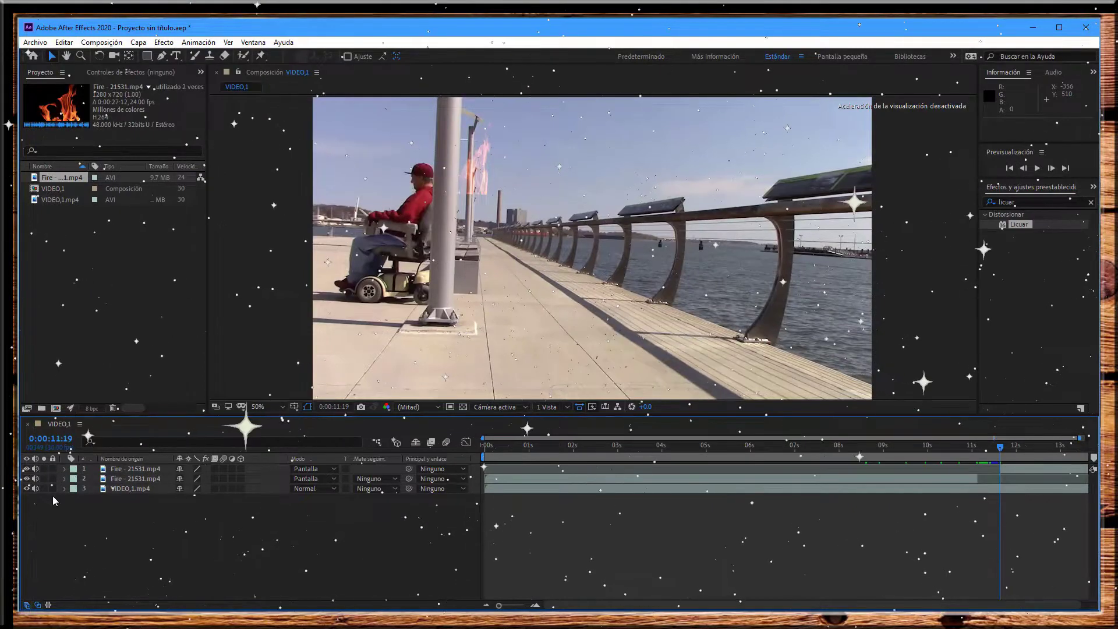
Reveal the top fire layer's Transform keyframes and make it the layer to edit
click(64, 469)
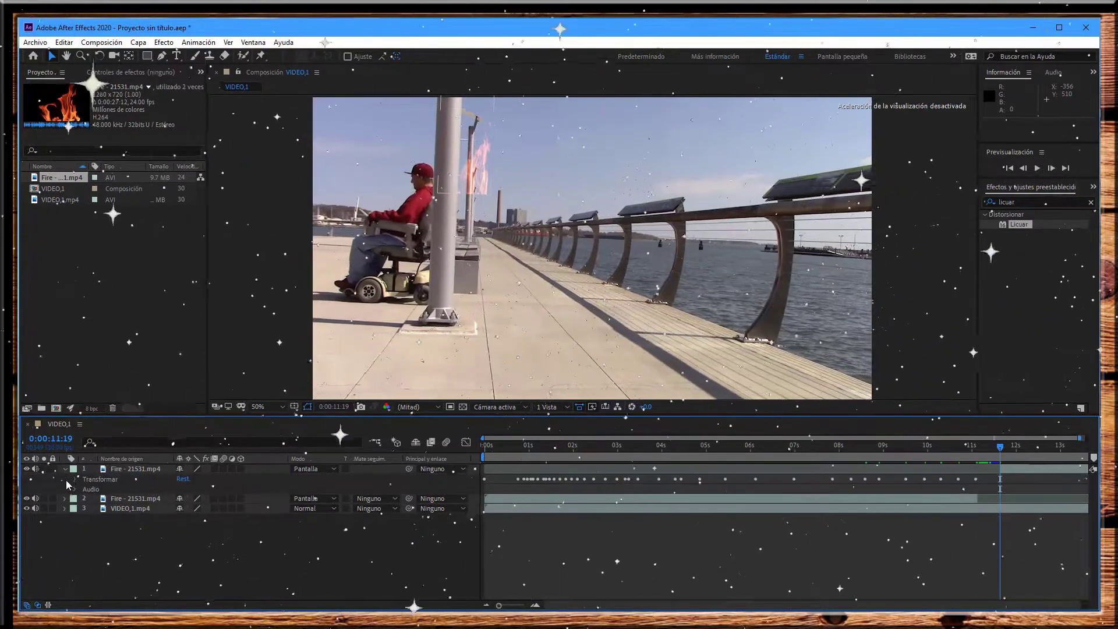
click(75, 479)
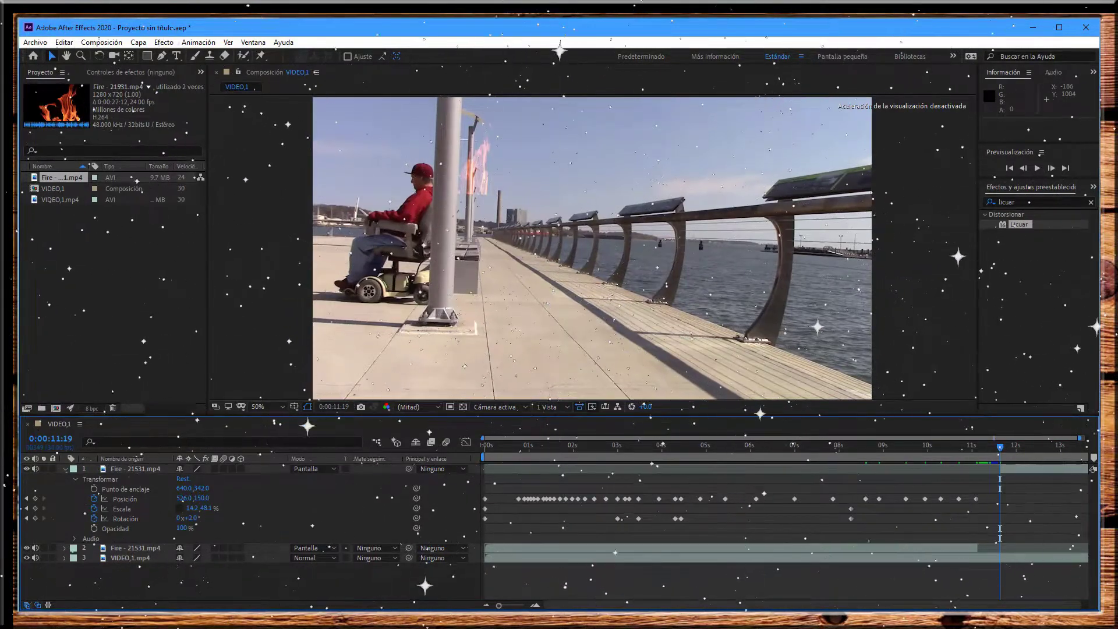
click(1060, 469)
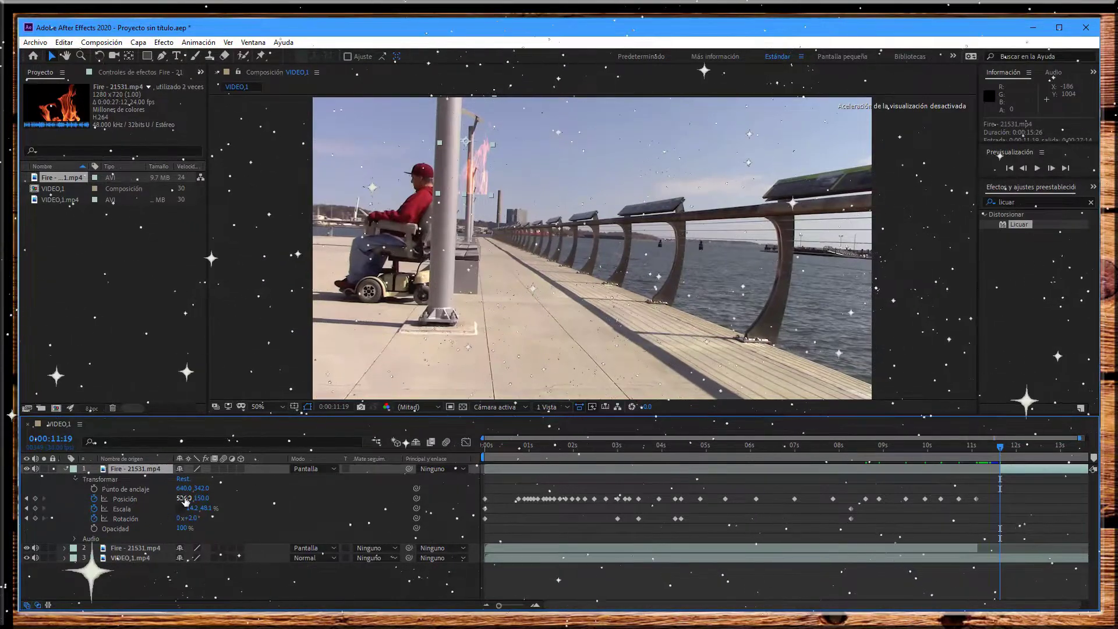
Keyframe the fire's Position leftward every few frames to keep it on the rider's head
mouse_move(185, 499)
mouse_down()
mouse_move(138, 499)
mouse_move(178, 498)
mouse_up()
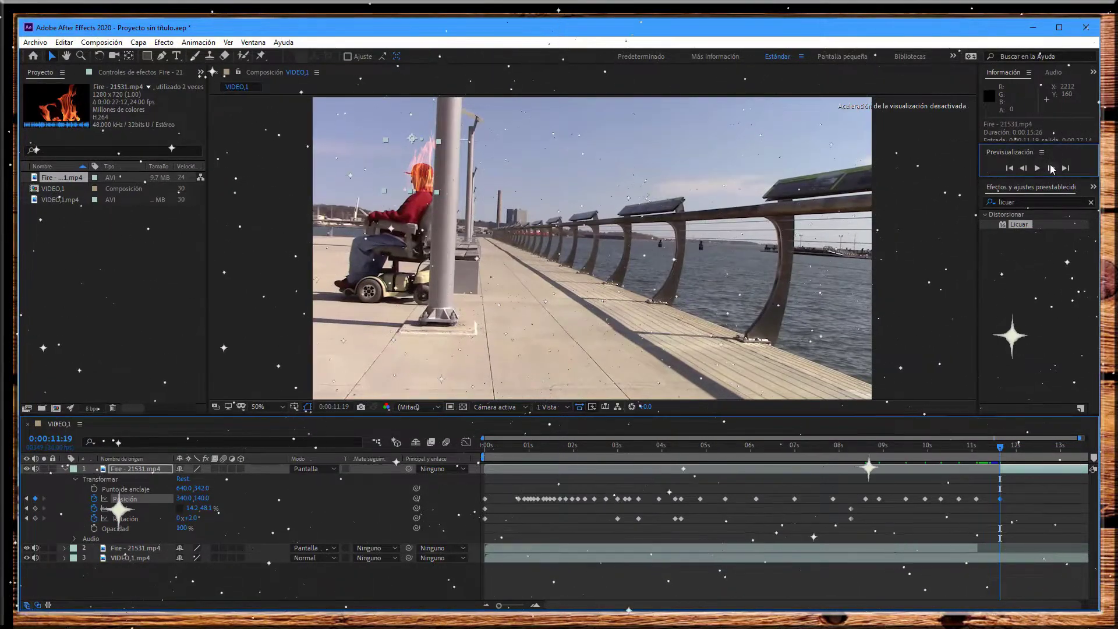
click(1051, 169)
click(1051, 168)
click(1051, 169)
click(1051, 168)
click(1051, 169)
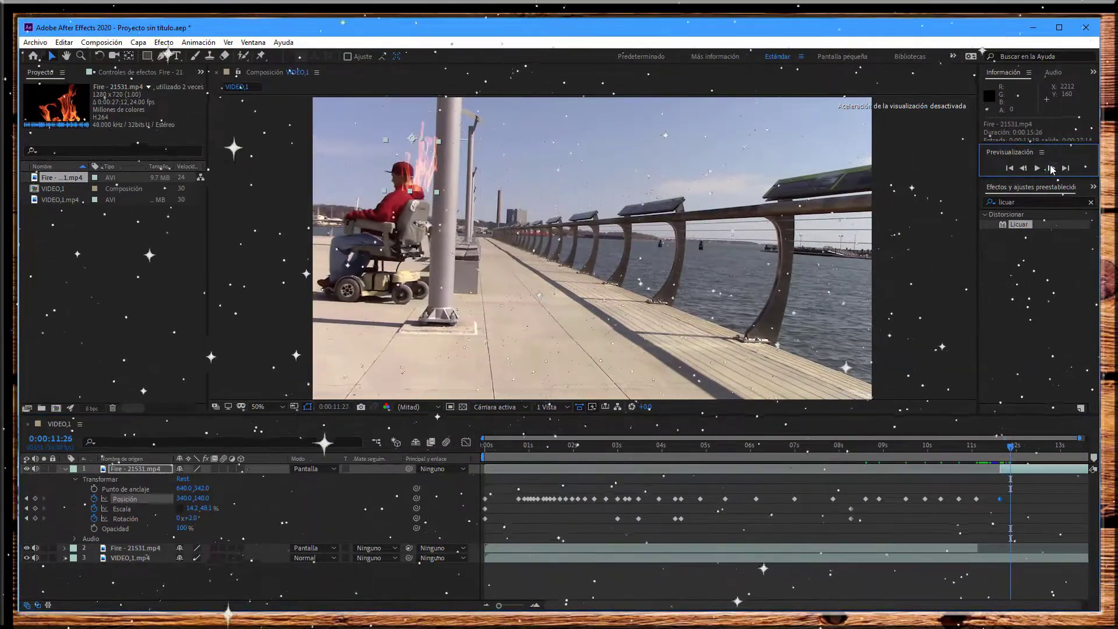
click(1051, 168)
click(1051, 169)
click(1051, 169)
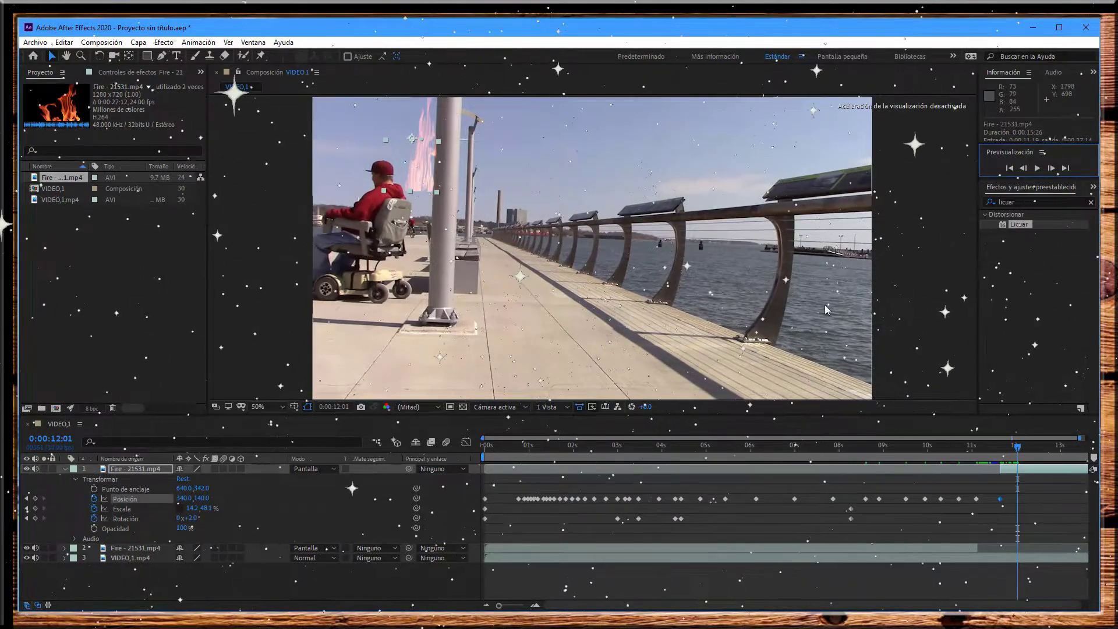
mouse_move(185, 498)
mouse_down()
mouse_move(201, 500)
mouse_move(144, 498)
mouse_up()
click(1055, 168)
click(1054, 168)
click(1055, 168)
click(1055, 168)
click(1055, 168)
click(1055, 168)
click(1054, 168)
click(1055, 168)
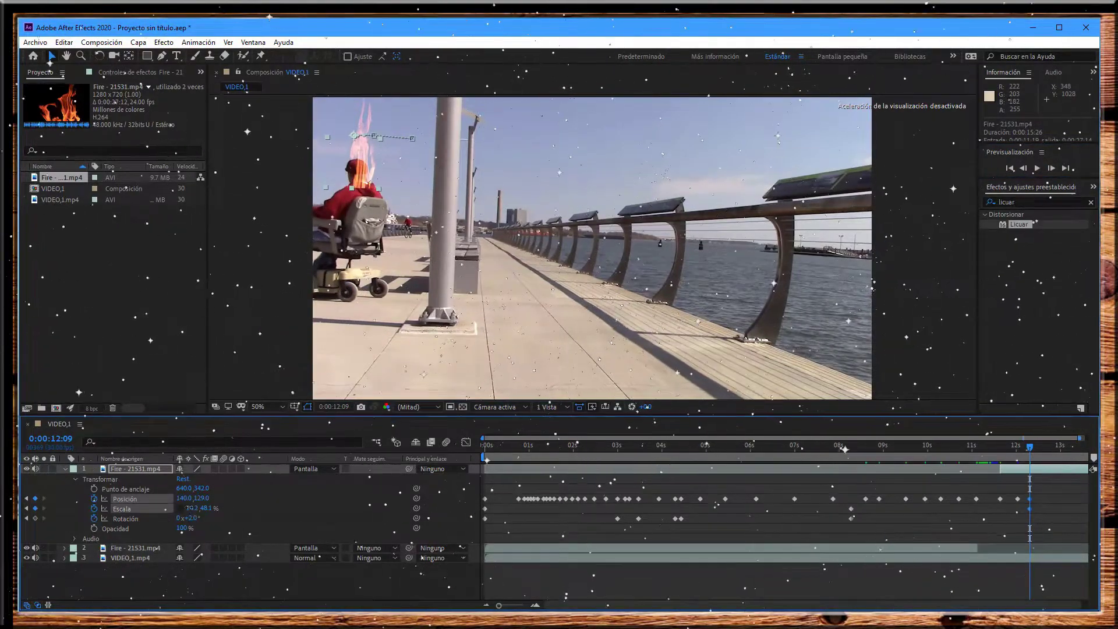
Keep keyframing the fire toward the left edge, to about -84, 111, stepping ahead to 0:00:13:06
drag(185, 499, 174, 499)
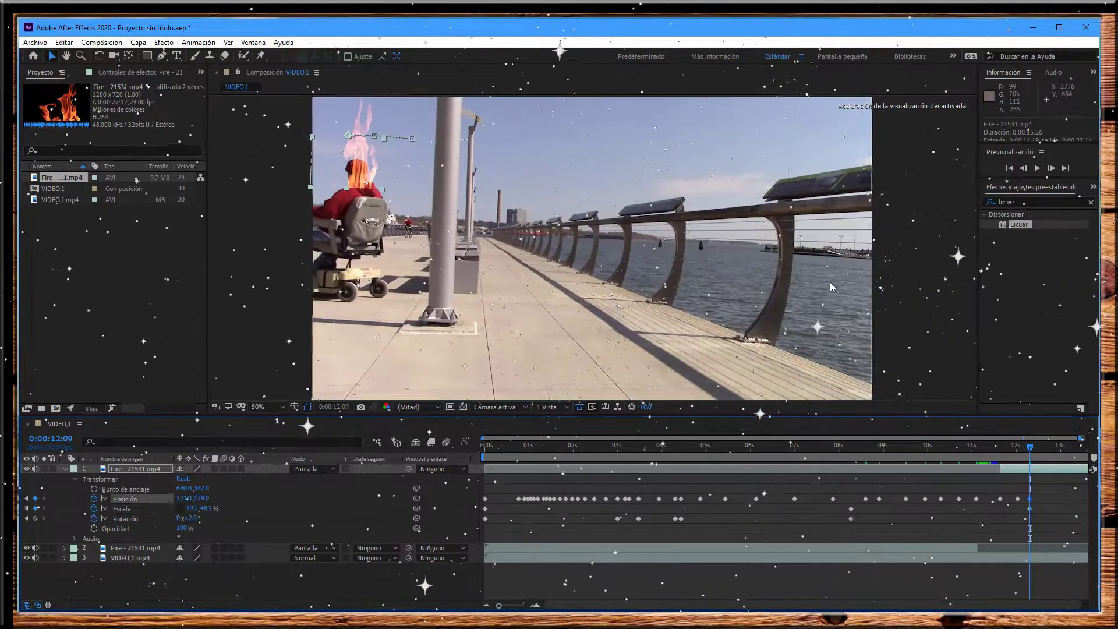
click(1053, 168)
click(1054, 168)
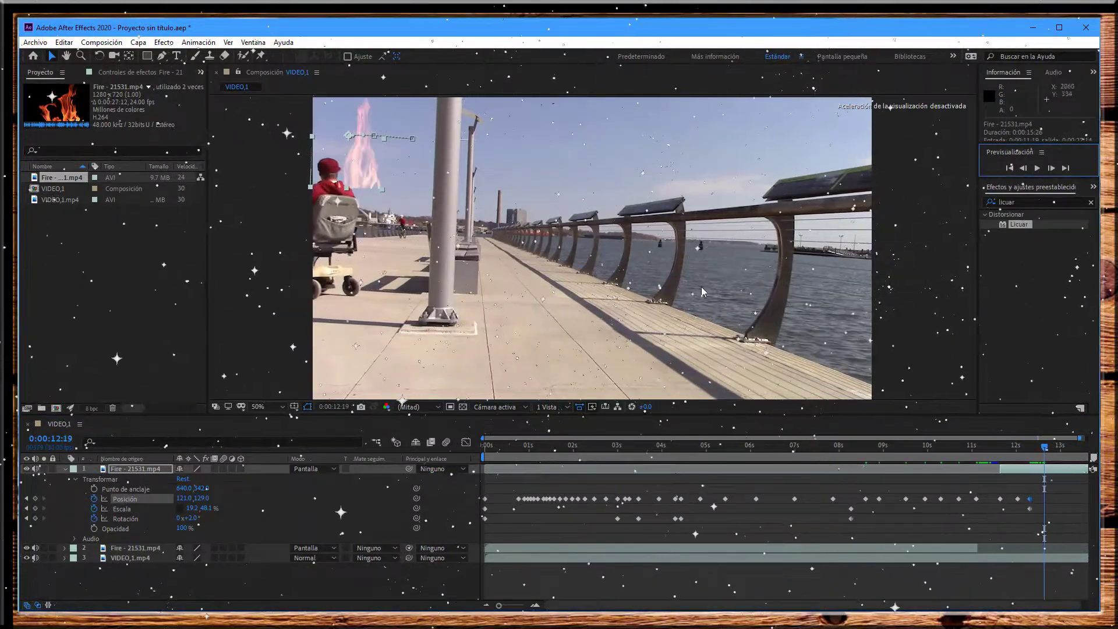
drag(181, 498, 190, 501)
click(1051, 169)
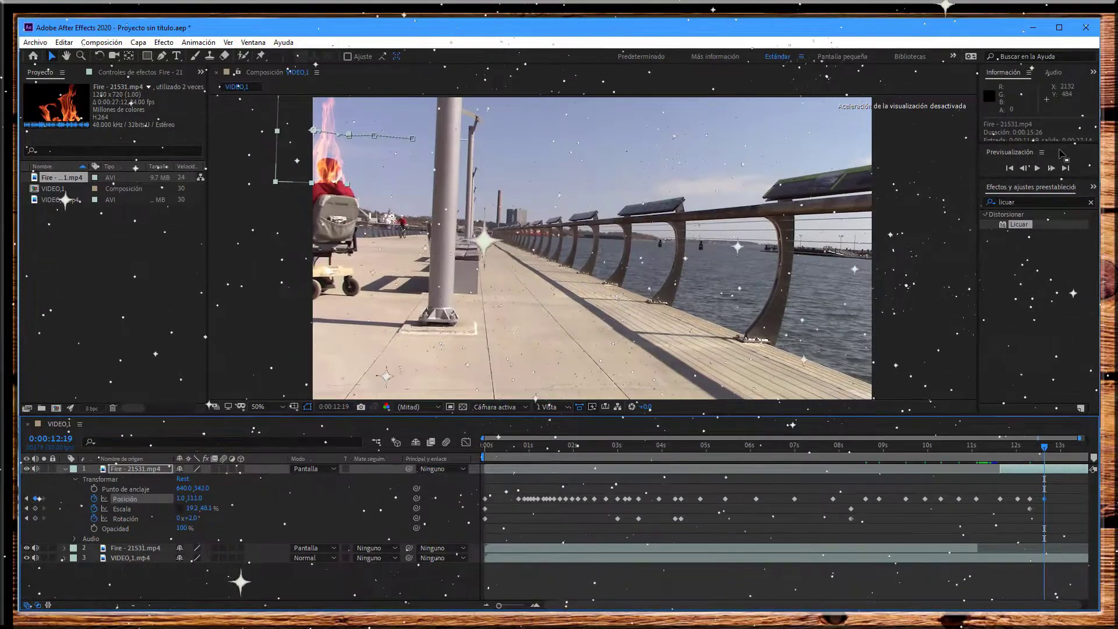
click(1052, 169)
click(1051, 168)
click(1052, 169)
click(1052, 169)
click(1051, 169)
click(1051, 168)
drag(181, 498, 173, 498)
click(1051, 168)
click(1051, 169)
click(1051, 169)
click(1051, 169)
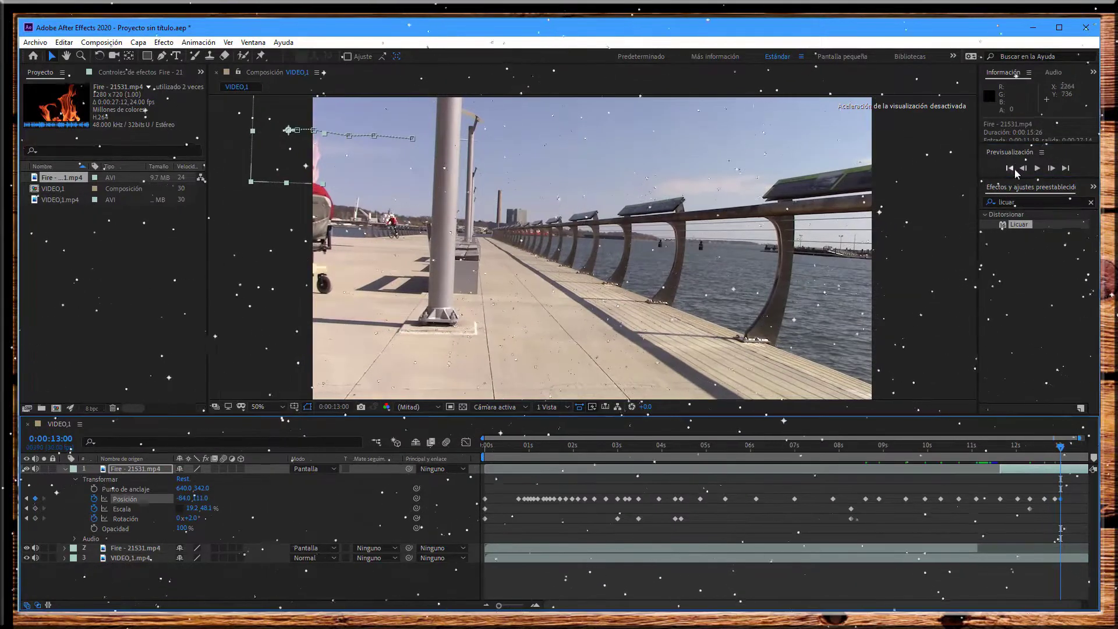
click(1051, 169)
click(1051, 169)
click(1051, 169)
click(1052, 169)
click(1051, 169)
click(1052, 169)
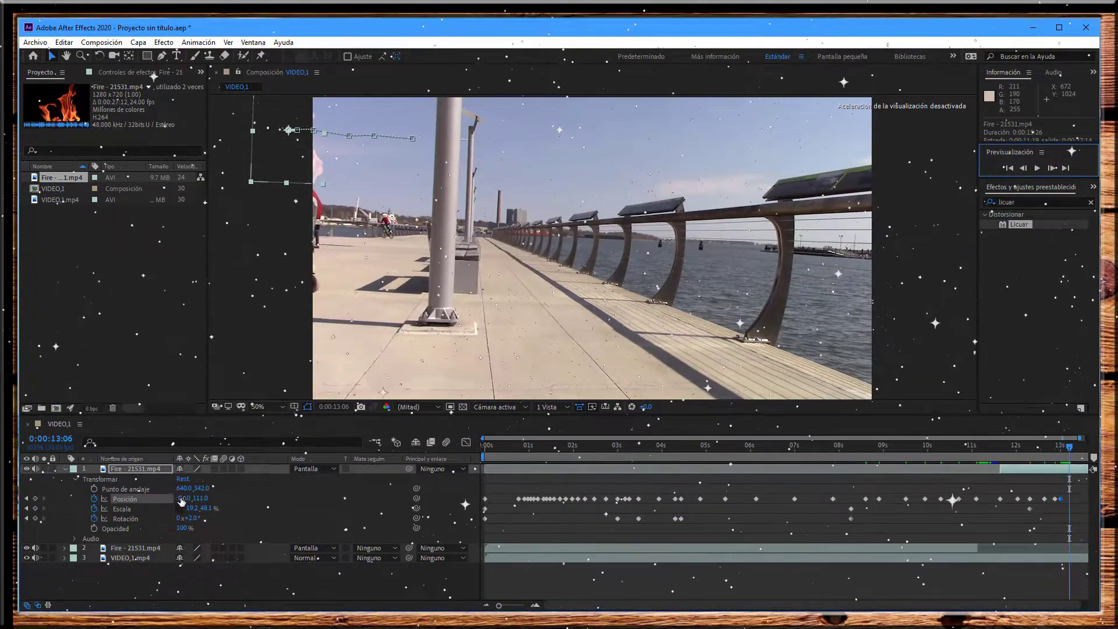
Scrub the fire's Position X to -128 so the flame leaves the frame
drag(181, 498, 157, 499)
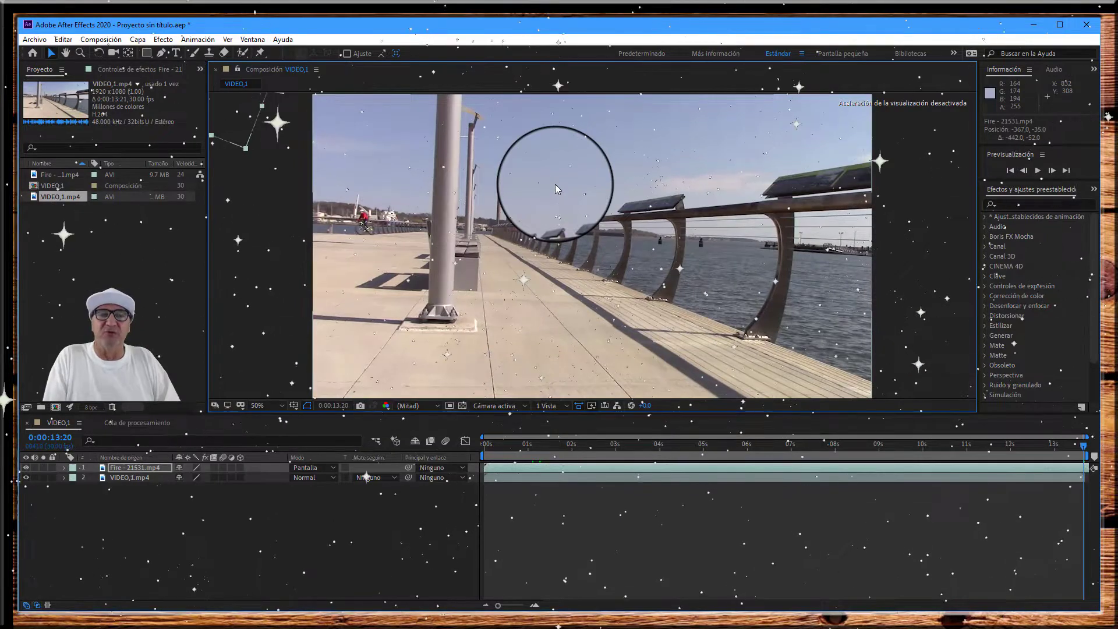
Adjust the viewer to review the Screen-blended fire playing over VIDEO_1
drag(554, 184, 503, 251)
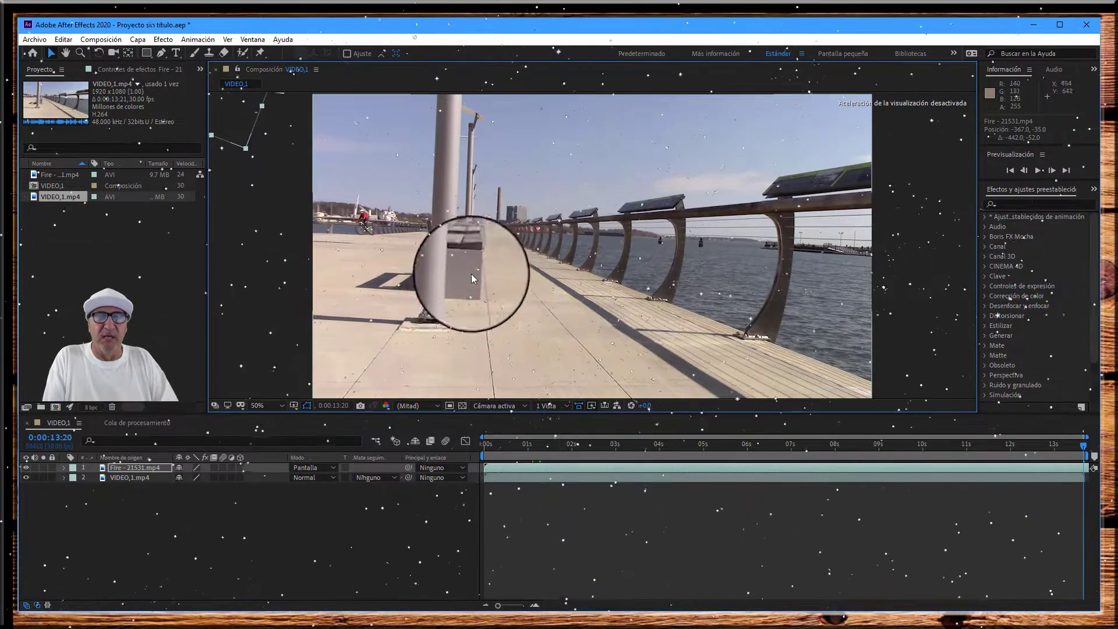
drag(503, 250, 429, 248)
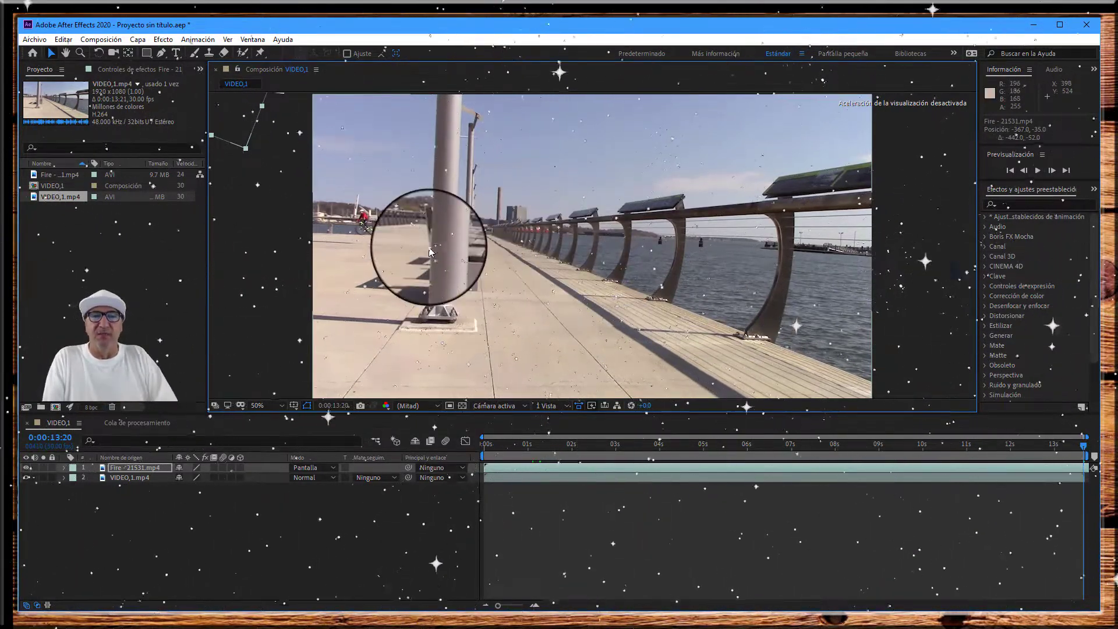
drag(429, 252, 548, 166)
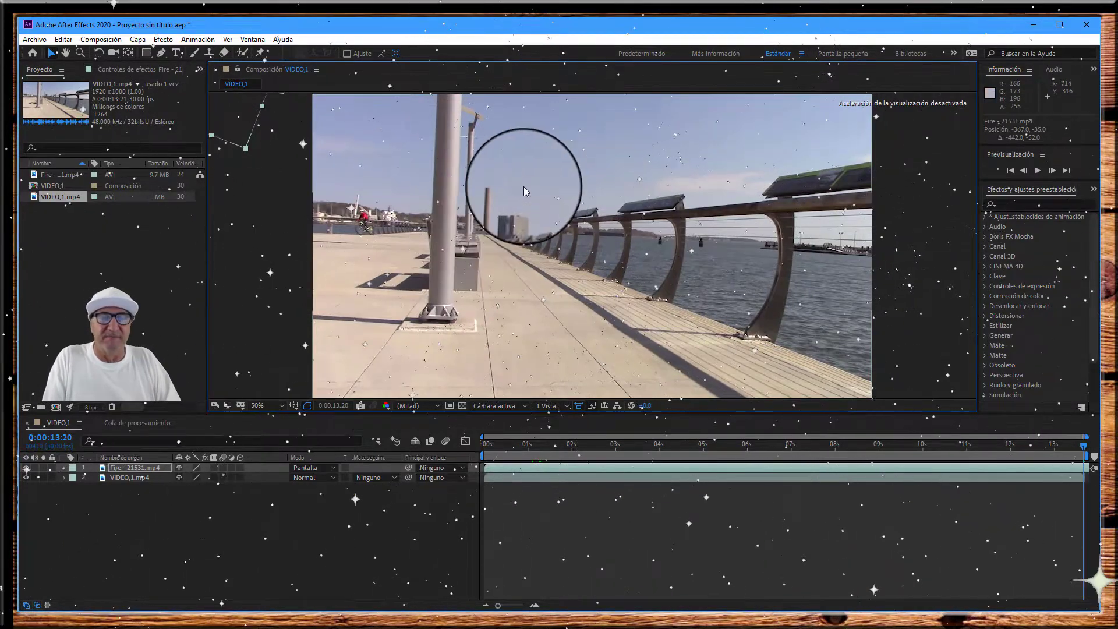